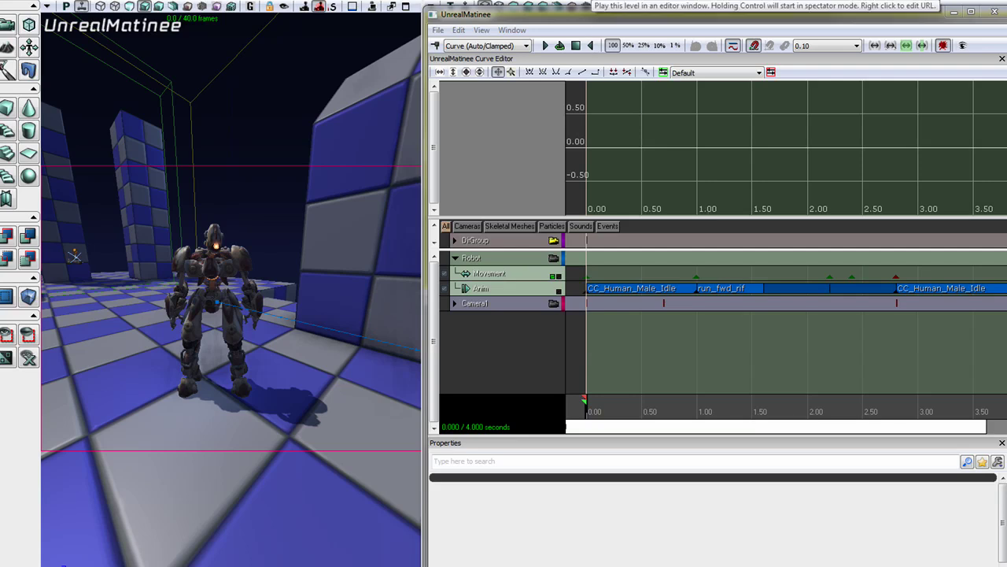
Play the level in an editor window, slow the playback with the console command slomo .5, and end the preview.
{"action": "left_click", "coordinate": [591, 0]}
{"action": "key", "text": "Return"}
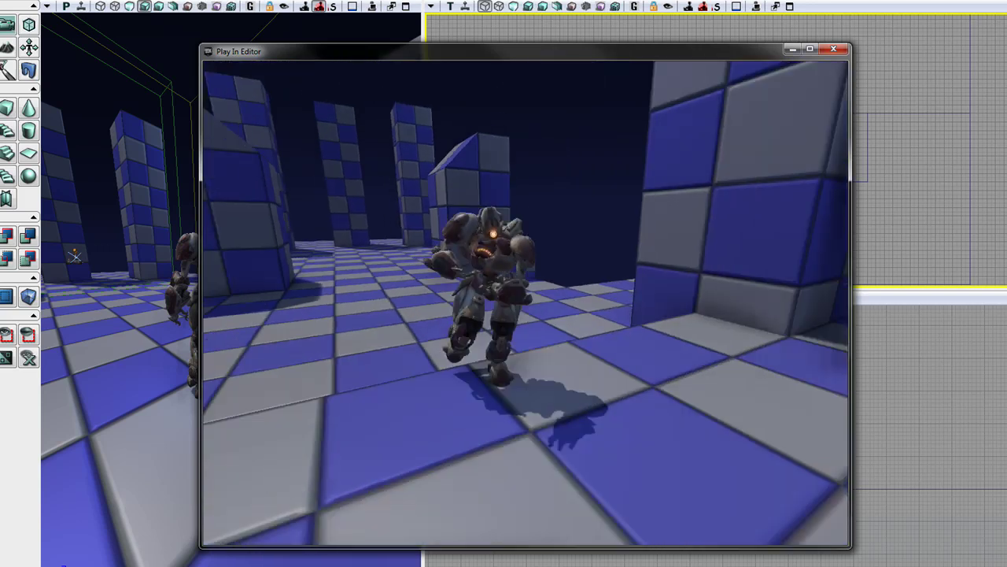
{"action": "key", "text": "Tab"}
{"action": "type", "text": "slomo .5"}
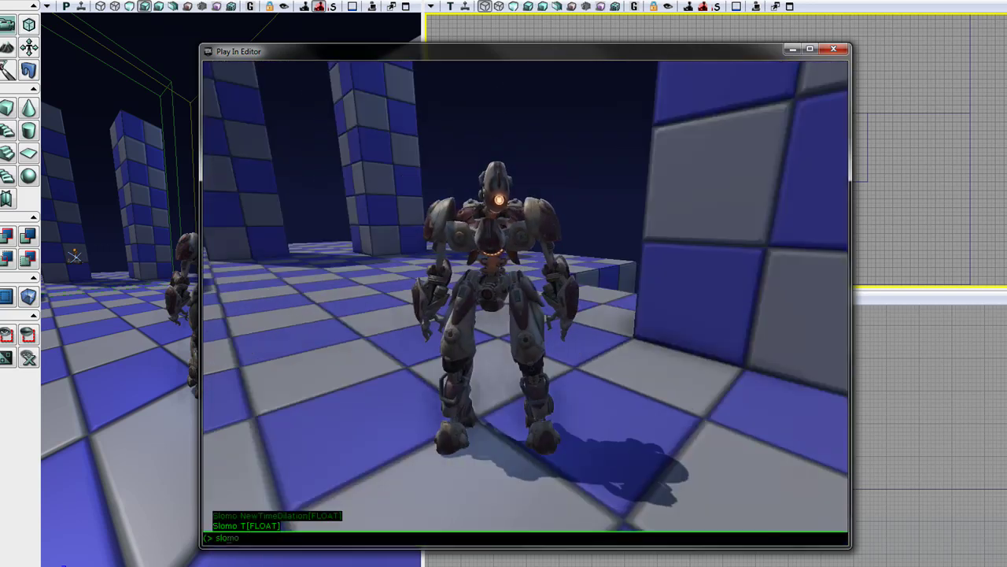
{"action": "key", "text": "Return"}
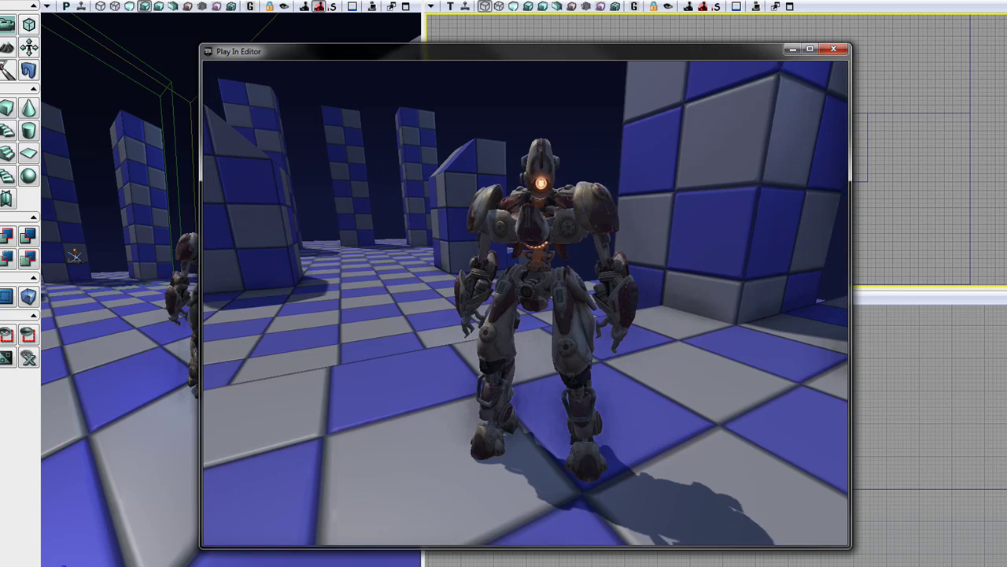
{"action": "key", "text": "Escape"}
Examine the Robot group's Movement and Anim tracks in Matinee from the start of the sequence, then close Matinee.
{"action": "left_click", "coordinate": [285, 1]}
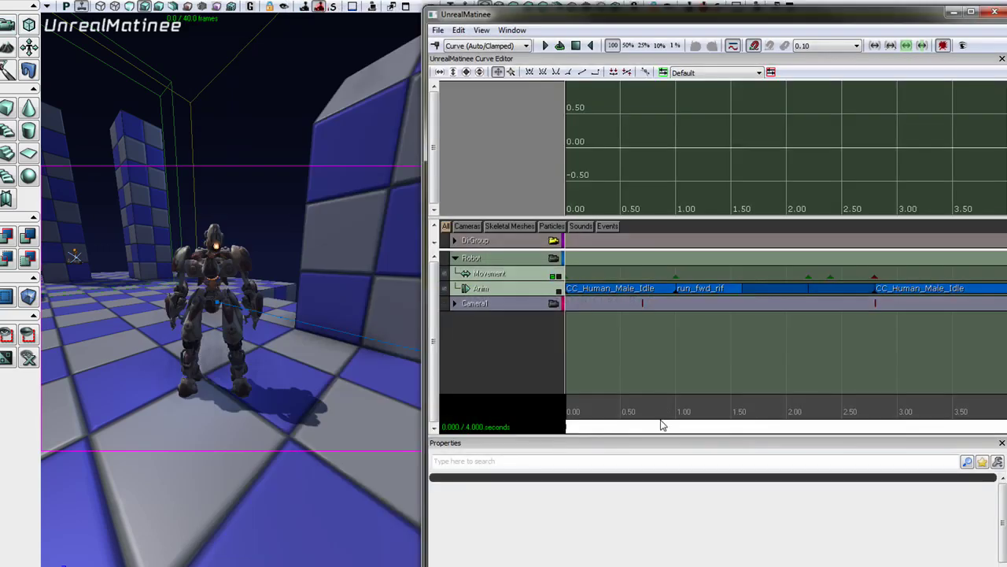
{"action": "left_click_drag", "start_coordinate": [575, 405], "coordinate": [532, 386]}
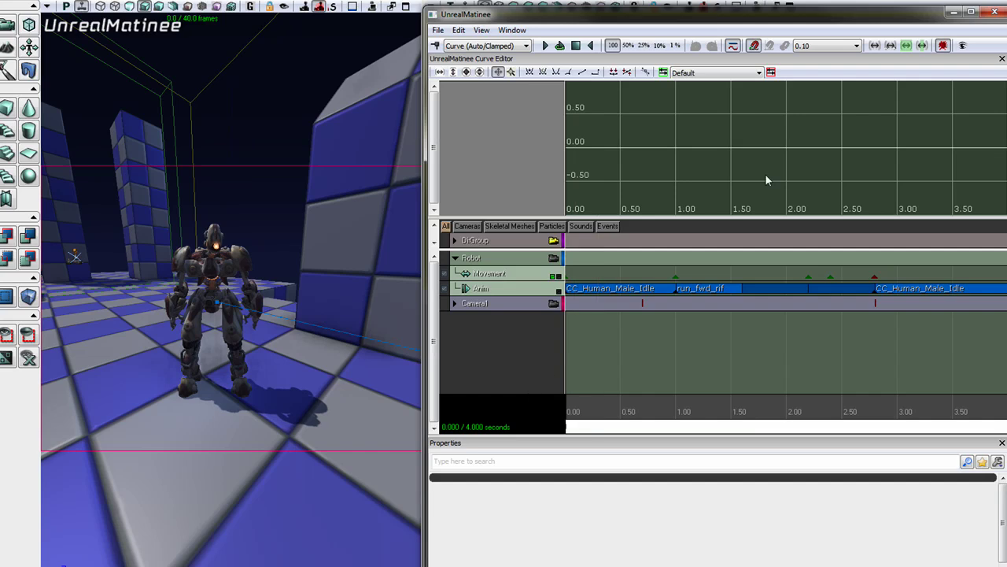
{"action": "left_click", "coordinate": [994, 12]}
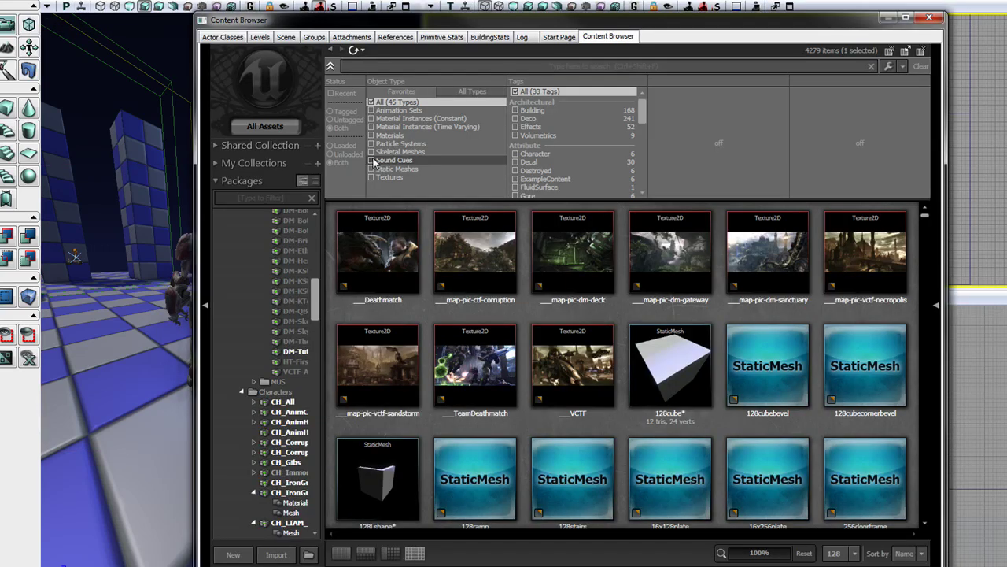
Filter the Content Browser to skeletal meshes and open SK_CH_LIAM_Cathode for a closer view.
{"action": "left_click", "coordinate": [421, 152]}
{"action": "double_click", "coordinate": [380, 373]}
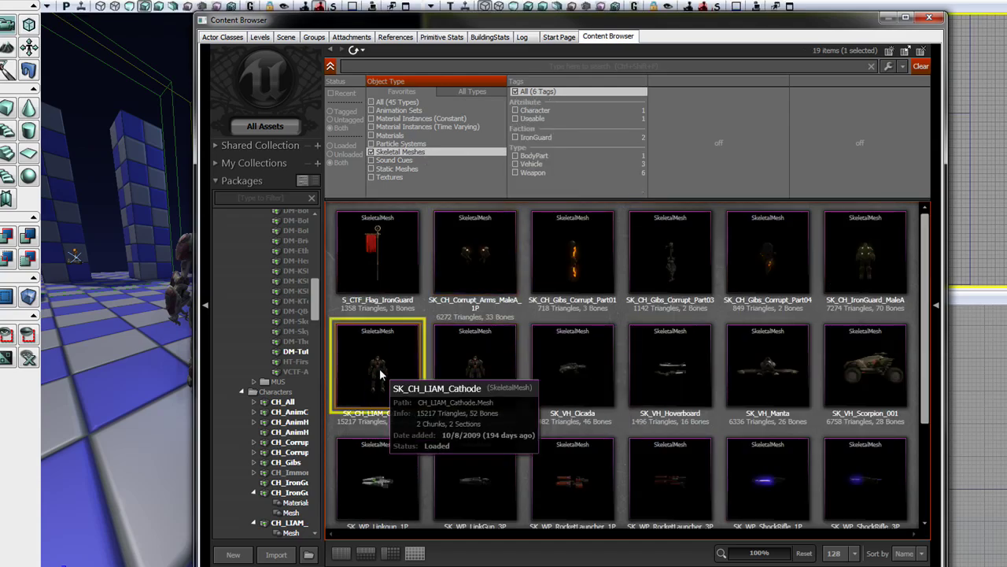
{"action": "left_click_drag", "start_coordinate": [418, 342], "coordinate": [439, 284]}
{"action": "right_click_drag", "start_coordinate": [439, 284], "coordinate": [439, 327]}
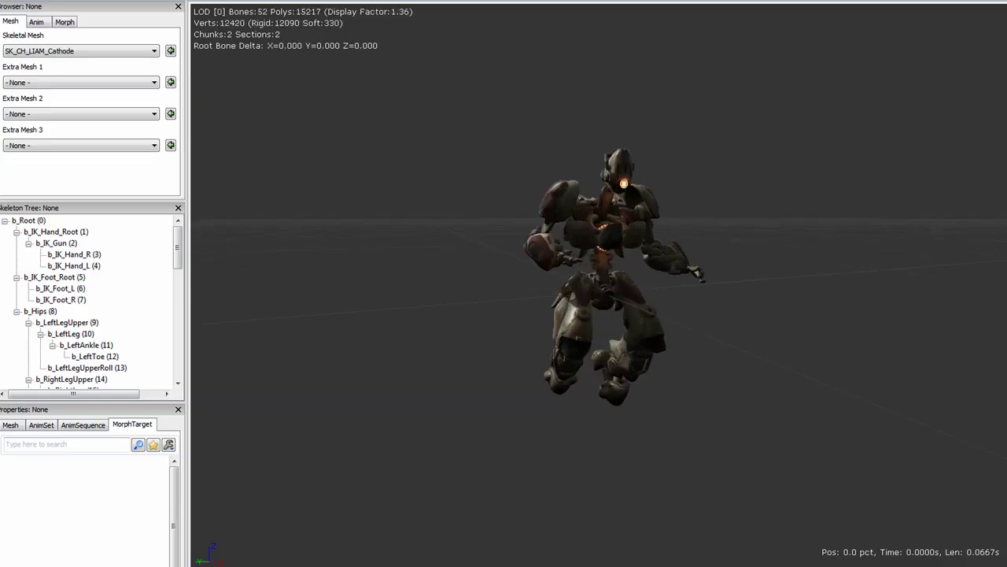
{"action": "left_click_drag", "start_coordinate": [439, 283], "coordinate": [436, 286]}
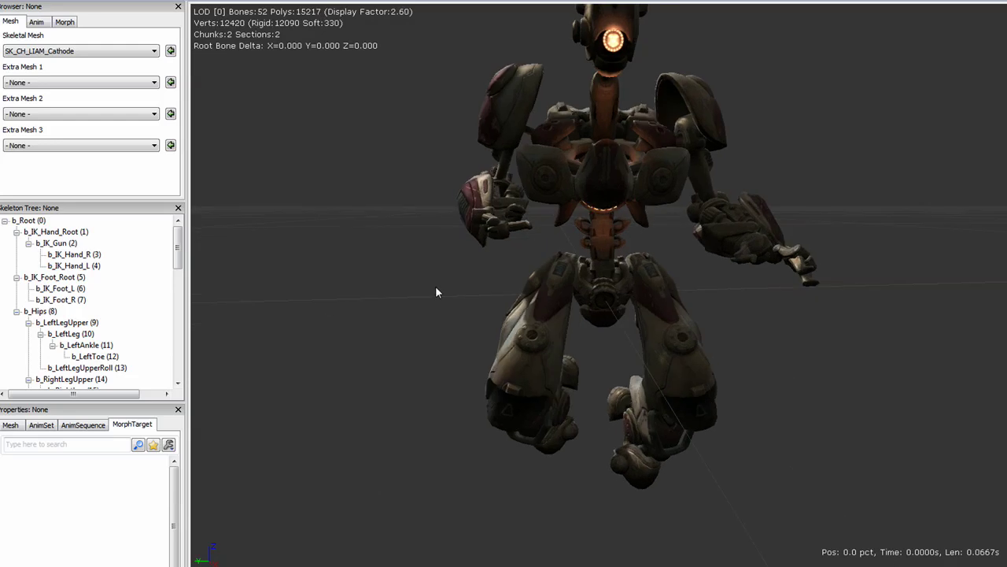
Rotate the b_LeftLegUpper bone of the robot mesh to demonstrate how the skeleton moves the leg.
{"action": "right_click_drag", "start_coordinate": [435, 286], "coordinate": [435, 252]}
{"action": "left_click", "coordinate": [66, 323]}
{"action": "left_click_drag", "start_coordinate": [435, 286], "coordinate": [413, 282]}
{"action": "left_click_drag", "start_coordinate": [668, 286], "coordinate": [667, 236]}
{"action": "left_click_drag", "start_coordinate": [616, 316], "coordinate": [661, 289]}
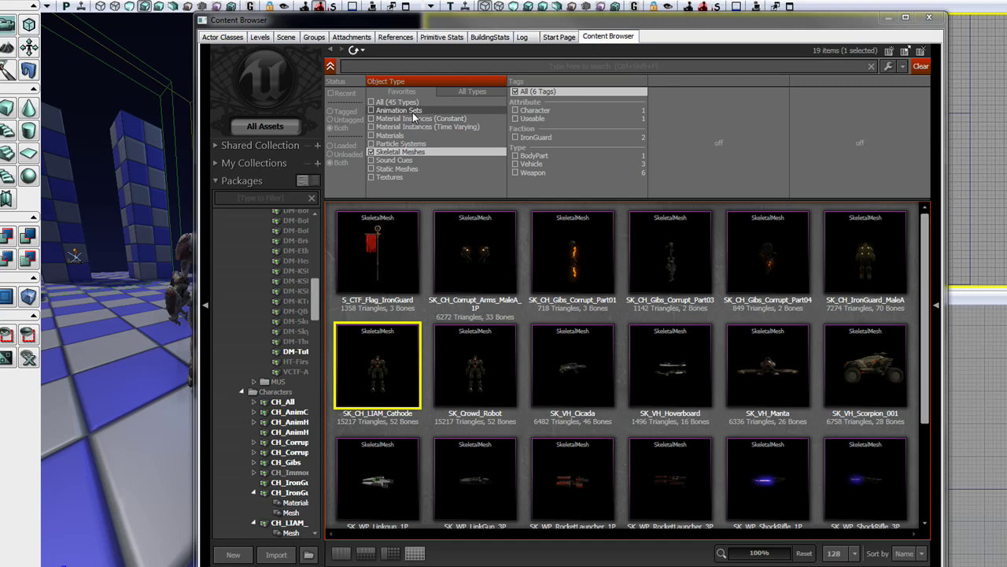
Filter the assets to animation sets and open K_AnimHuman_BaseMale, viewing the IronGuard character from the front.
{"action": "left_click", "coordinate": [412, 112]}
{"action": "left_click", "coordinate": [475, 252]}
{"action": "double_click", "coordinate": [483, 258]}
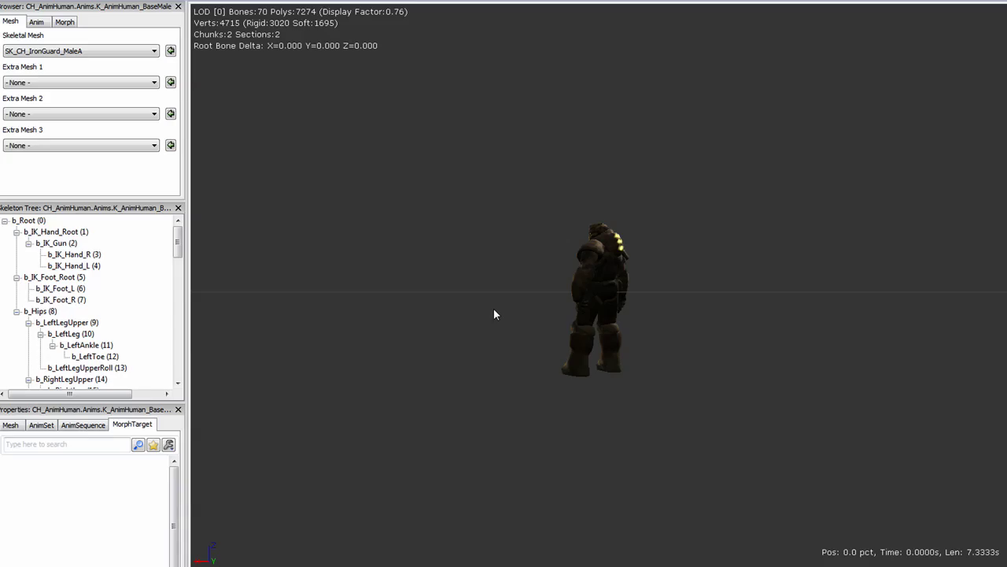
{"action": "scroll", "coordinate": [445, 240], "scroll_direction": "up", "scroll_amount": 5}
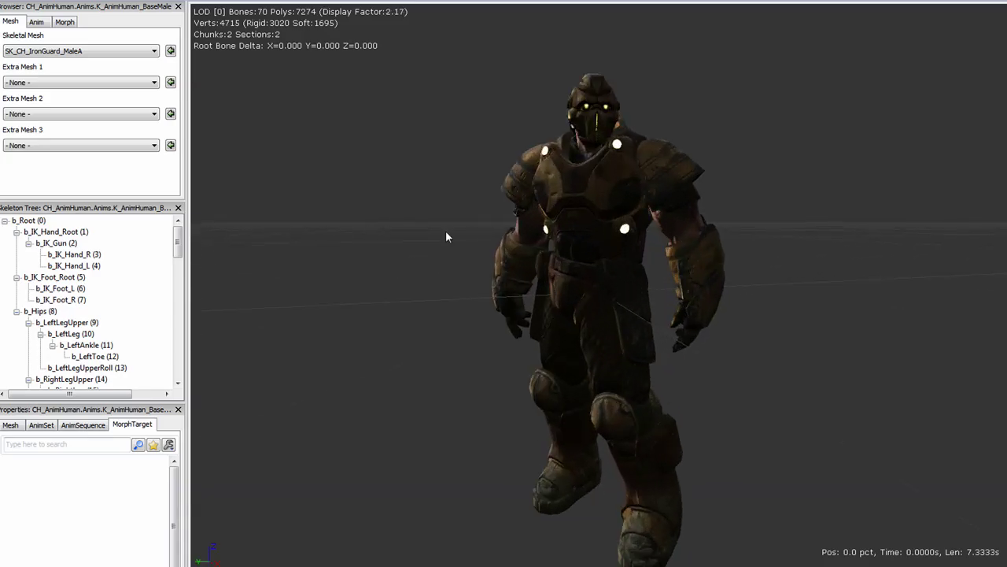
{"action": "left_click_drag", "start_coordinate": [441, 294], "coordinate": [442, 295]}
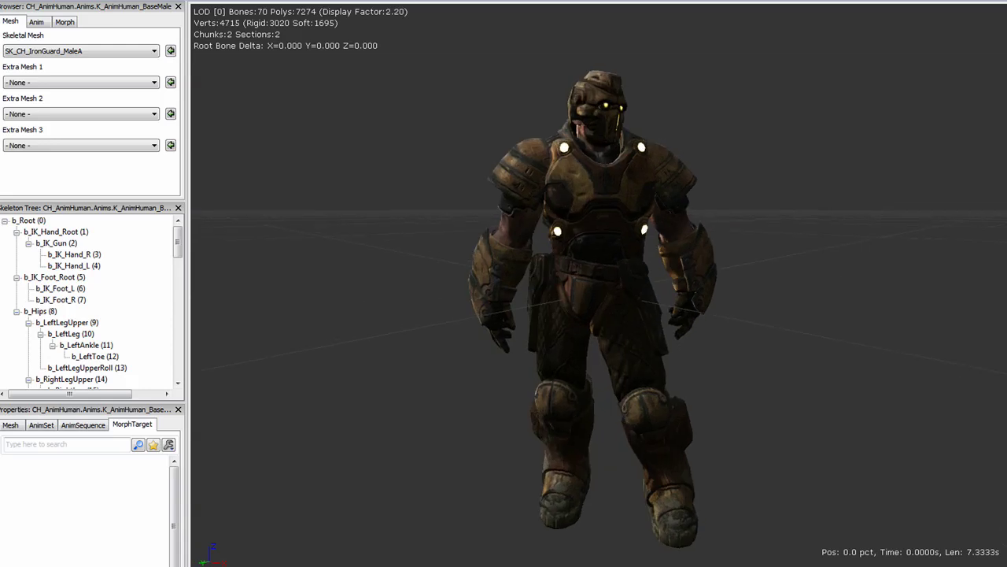
Preview the Taunt_FB_Hoolahoop animation sequence on the IronGuard character.
{"action": "left_click", "coordinate": [36, 22]}
{"action": "left_click_drag", "start_coordinate": [170, 88], "coordinate": [173, 182]}
{"action": "left_click", "coordinate": [79, 122]}
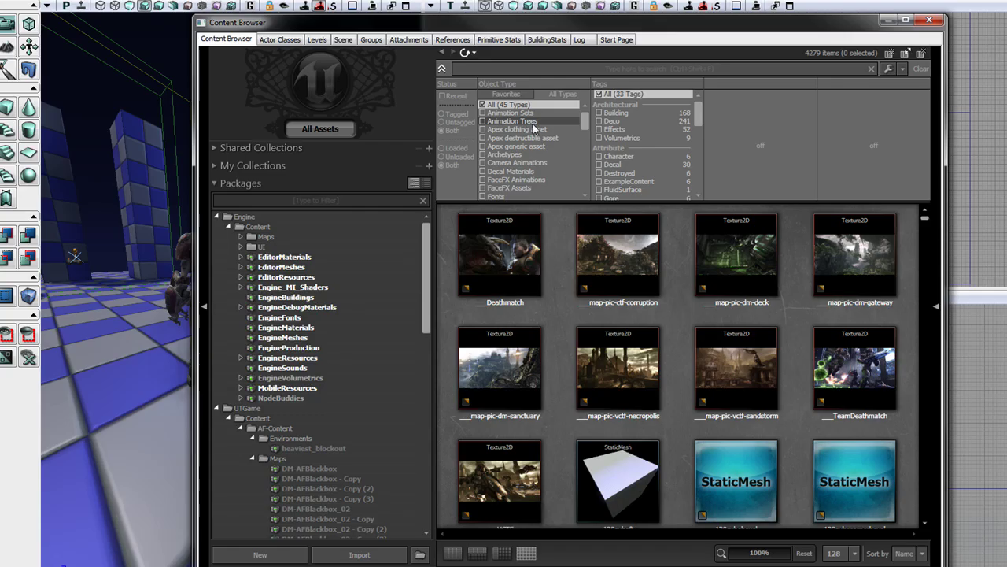
Add Animation Trees to the favorite object types and filter the Content Browser to them.
{"action": "left_click", "coordinate": [536, 122]}
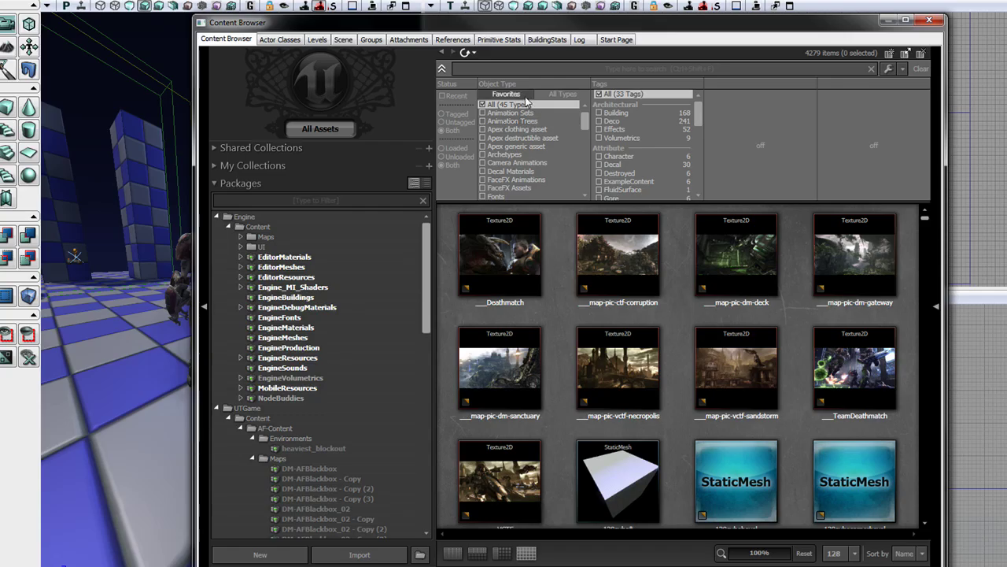
{"action": "right_click", "coordinate": [536, 122]}
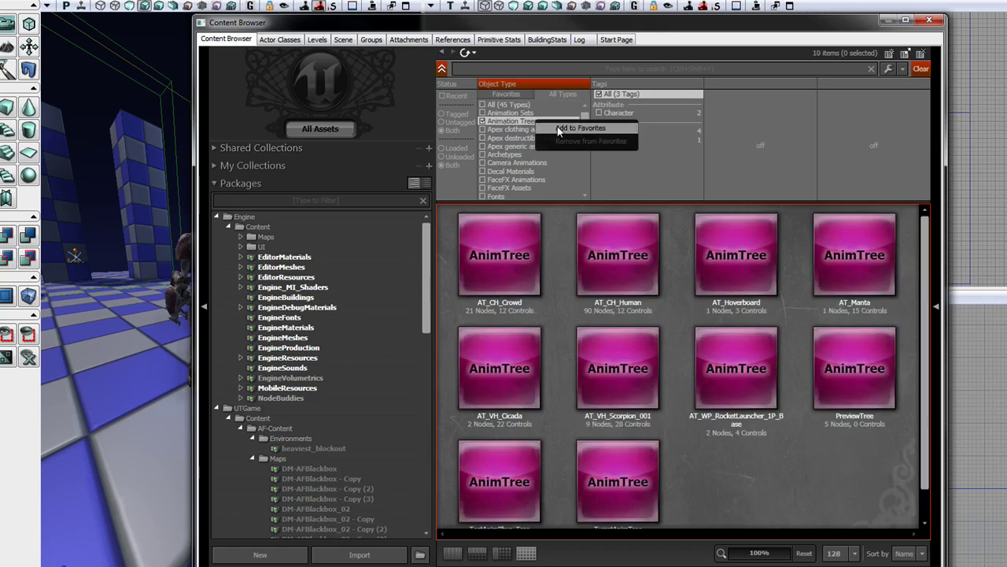
{"action": "left_click", "coordinate": [560, 129]}
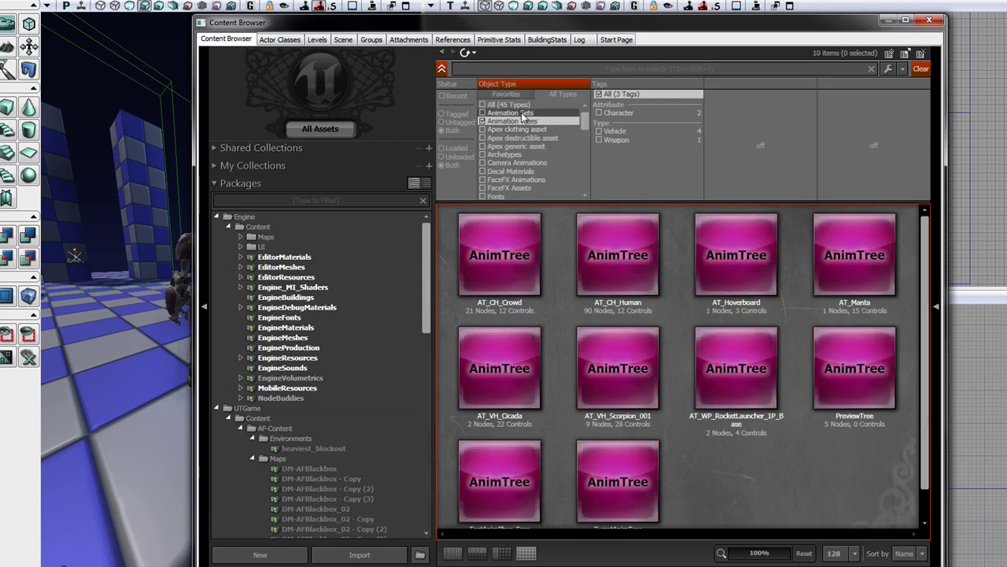
{"action": "left_click", "coordinate": [515, 122]}
{"action": "left_click", "coordinate": [516, 122]}
Open the AT_CH_Human animation tree and enlarge the character in its preview.
{"action": "double_click", "coordinate": [627, 273]}
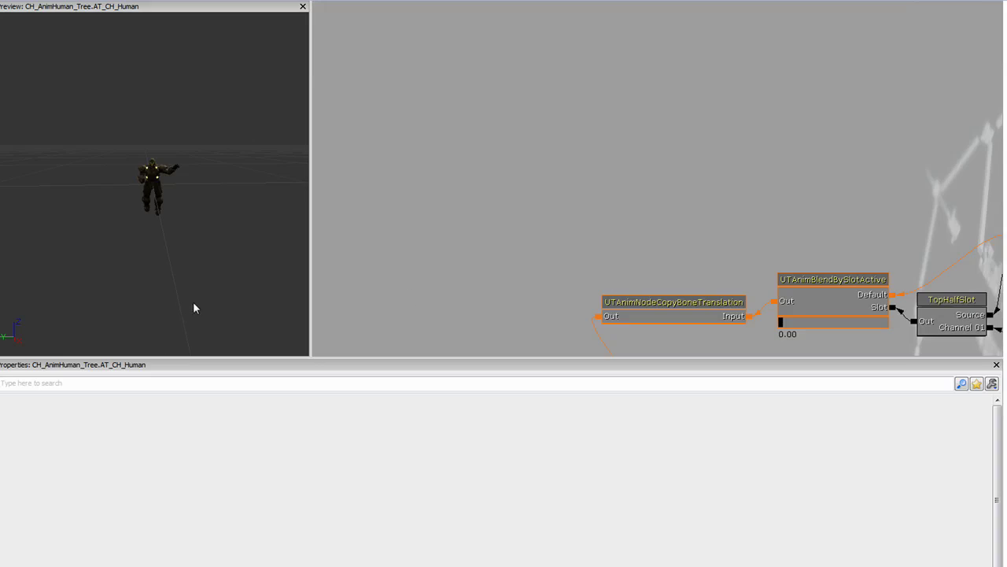
{"action": "left_click_drag", "start_coordinate": [151, 224], "coordinate": [151, 164]}
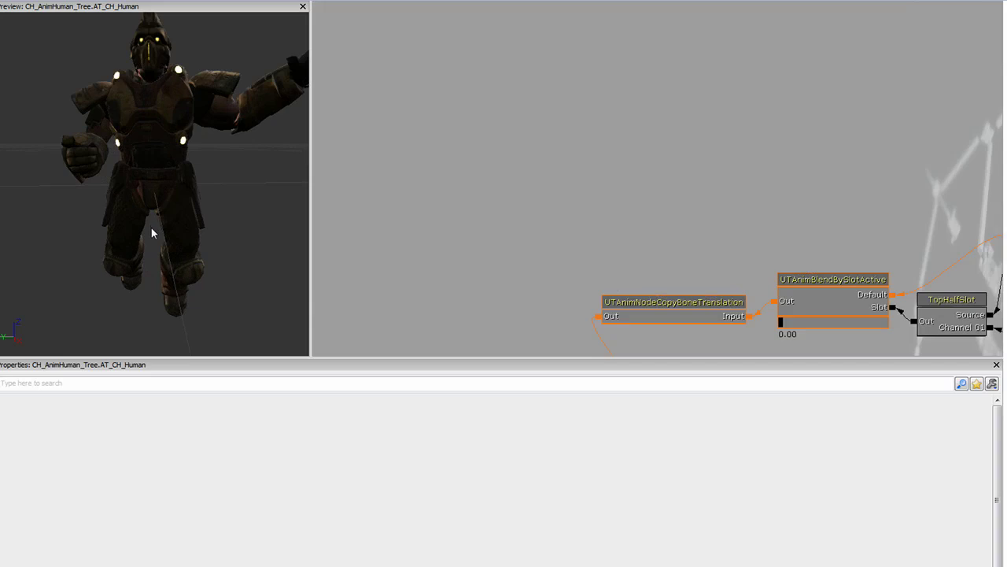
{"action": "left_click_drag", "start_coordinate": [439, 334], "coordinate": [415, 249]}
Test the DrivingNode blend in the animation tree at about 0.73 on the preview character.
{"action": "left_click_drag", "start_coordinate": [731, 353], "coordinate": [369, 414]}
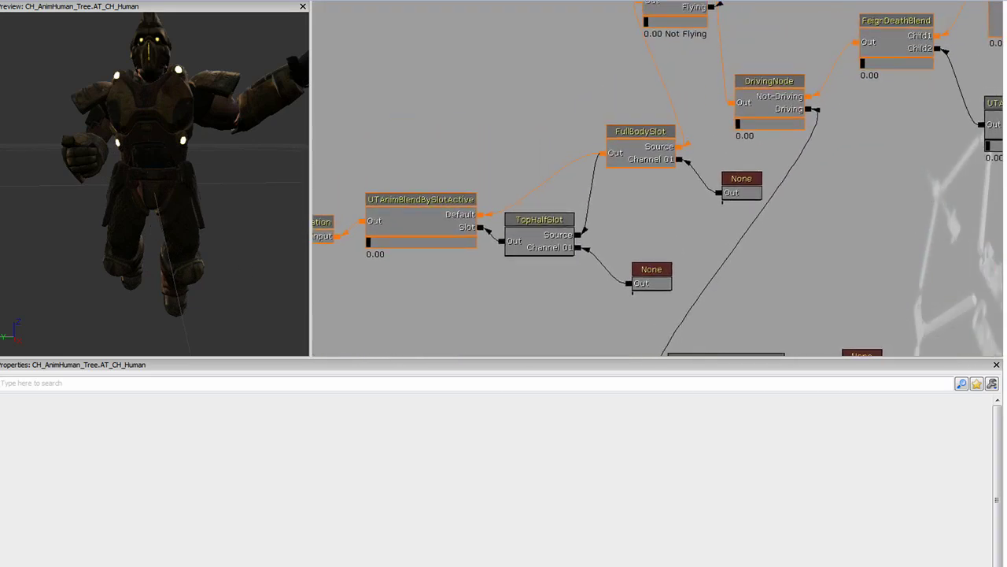
{"action": "left_click_drag", "start_coordinate": [761, 147], "coordinate": [722, 182]}
{"action": "left_click", "coordinate": [700, 163]}
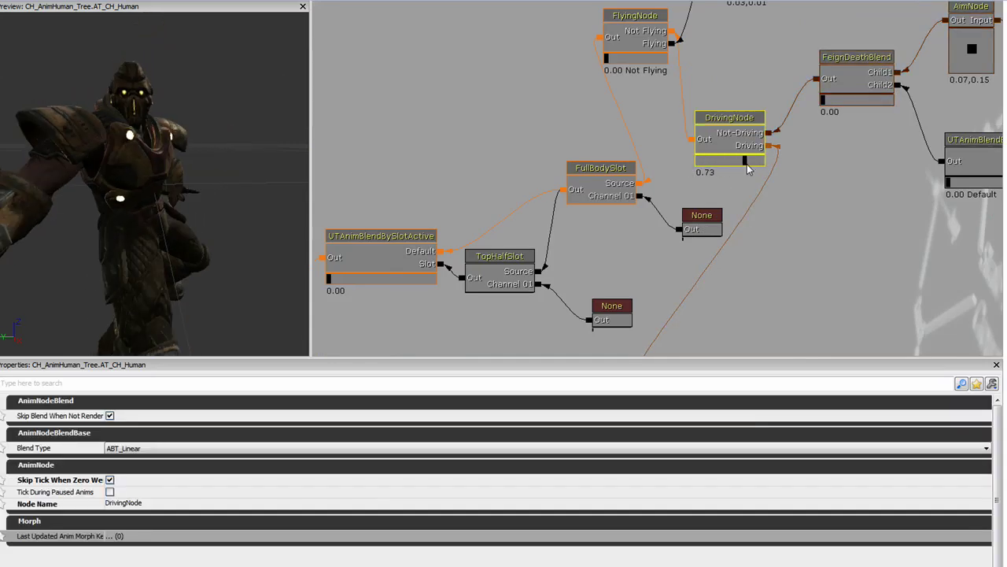
Test the UTAnimNodeJumpLeanOffset node by moving its offset handle while watching the preview character.
{"action": "left_click_drag", "start_coordinate": [369, 348], "coordinate": [706, 170]}
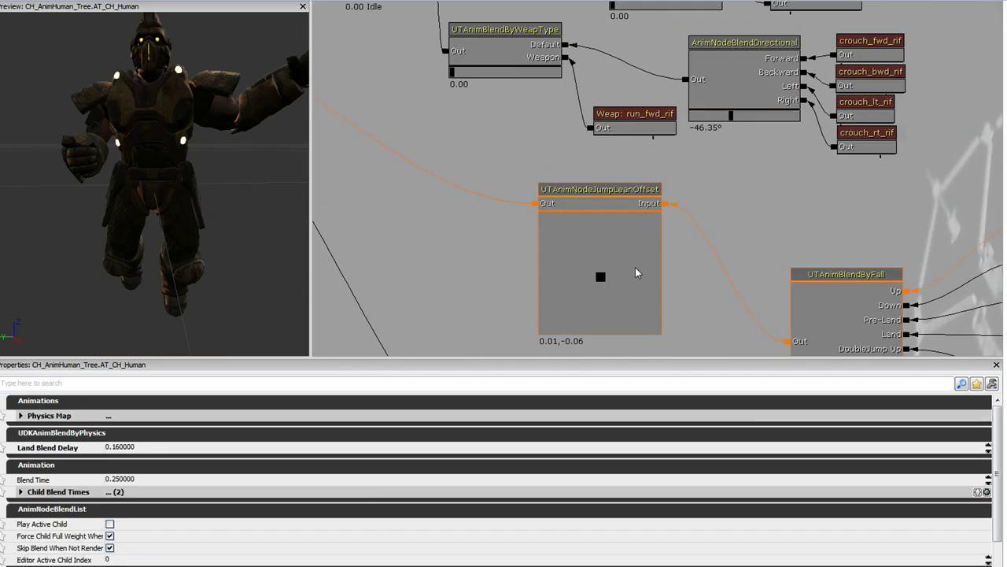
{"action": "left_click_drag", "start_coordinate": [602, 282], "coordinate": [596, 238]}
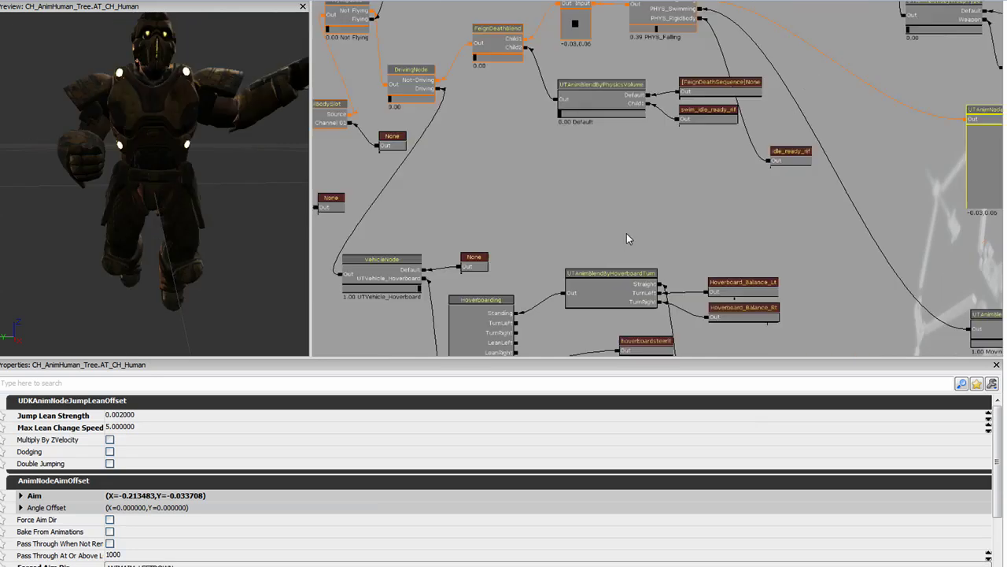
{"action": "left_click_drag", "start_coordinate": [627, 234], "coordinate": [760, 293]}
{"action": "left_click_drag", "start_coordinate": [605, 284], "coordinate": [740, 215]}
{"action": "scroll", "coordinate": [735, 266], "scroll_direction": "up", "scroll_amount": 4}
Examine the FullBodySlot node's properties and its channel connection in the animation tree.
{"action": "left_click", "coordinate": [558, 256]}
{"action": "left_click", "coordinate": [659, 175]}
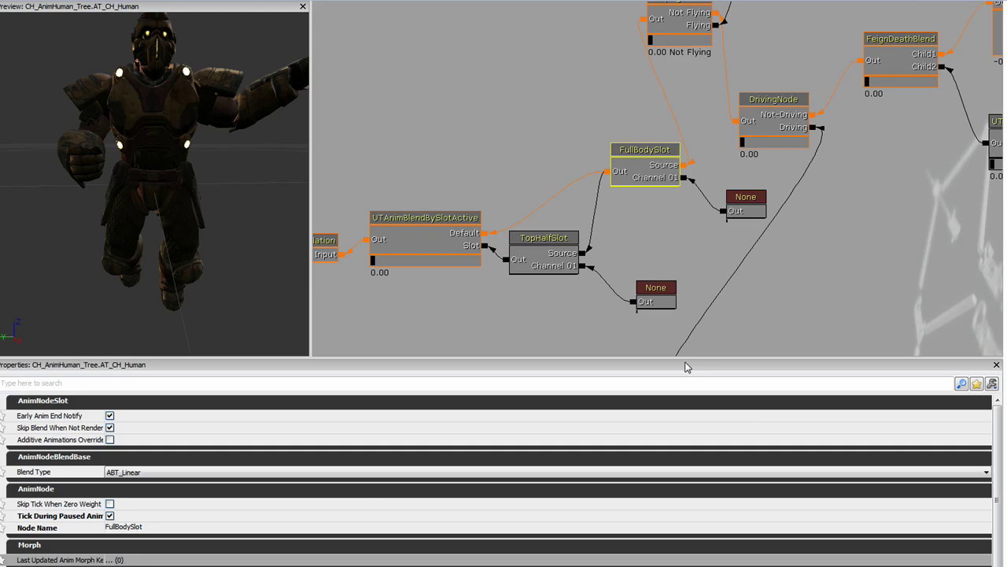
{"action": "left_click", "coordinate": [749, 313]}
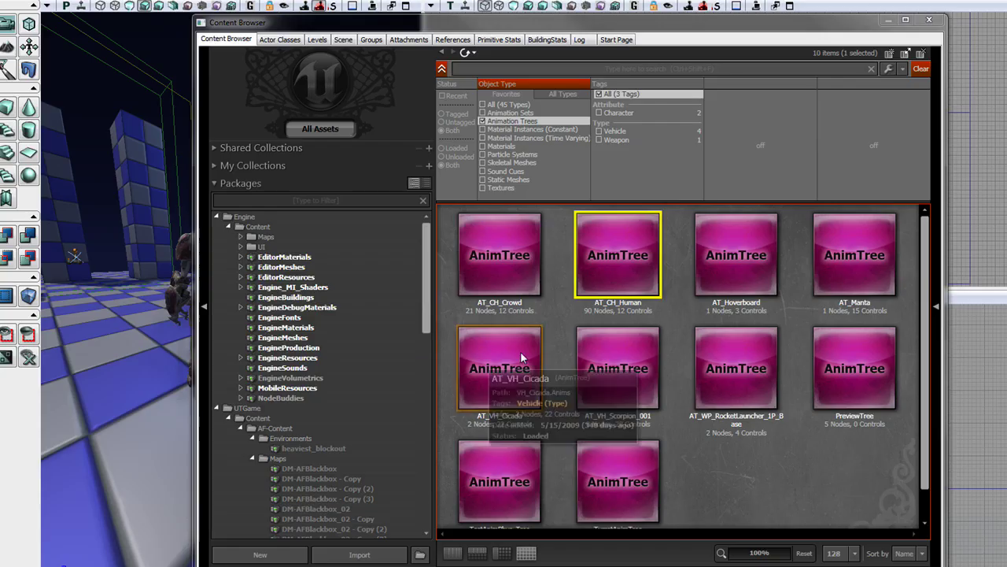
Copy the AT_CH_Human animation tree into the DM-Tutorial_AnimationBlending package as AT_CH_Human_MultiChannel.
{"action": "left_click", "coordinate": [607, 263]}
{"action": "right_click", "coordinate": [628, 257]}
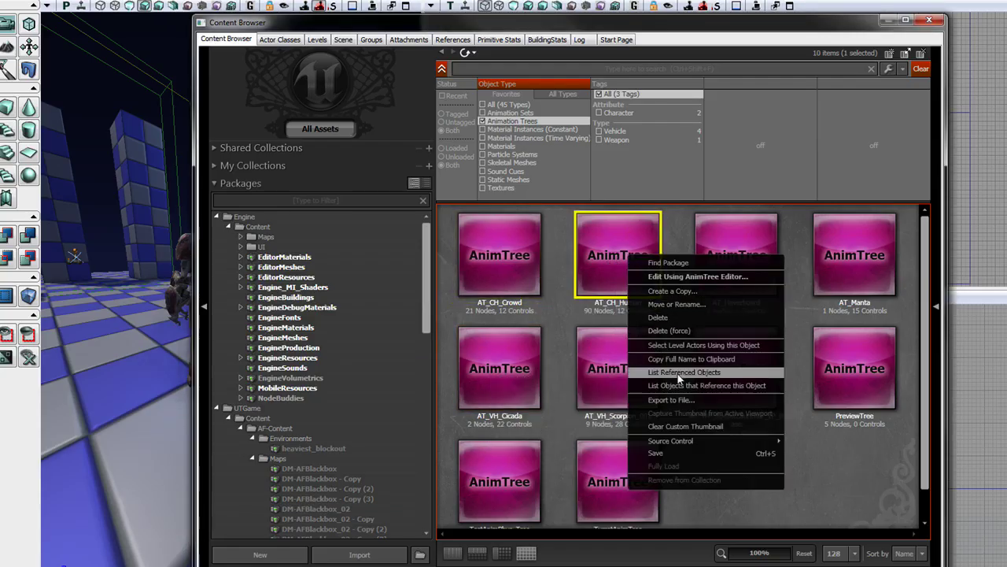
{"action": "left_click", "coordinate": [690, 291]}
{"action": "type", "text": "DM-Tutorial_AnimationBlending"}
{"action": "key", "text": "Tab"}
{"action": "key", "text": "Tab"}
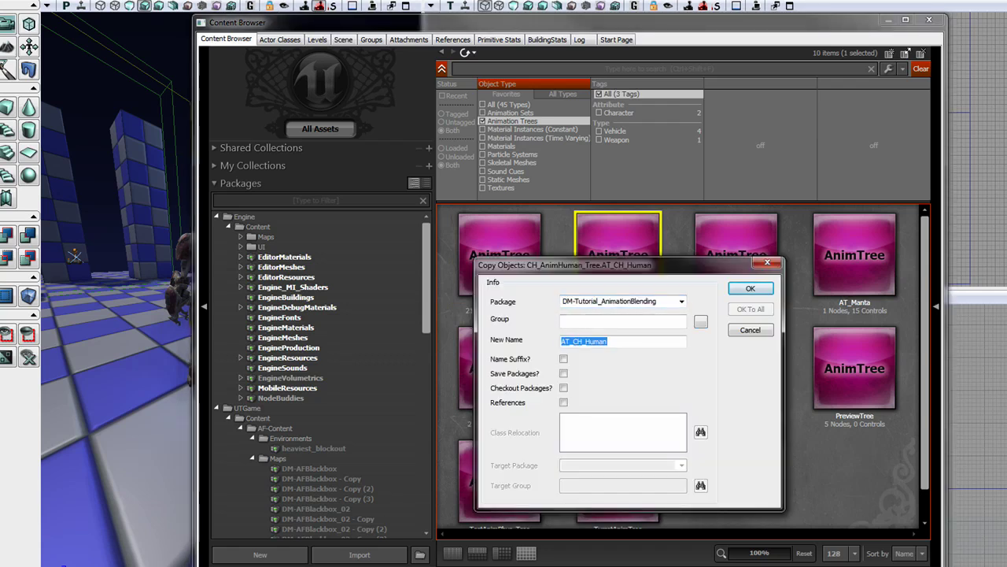
{"action": "key", "text": "End"}
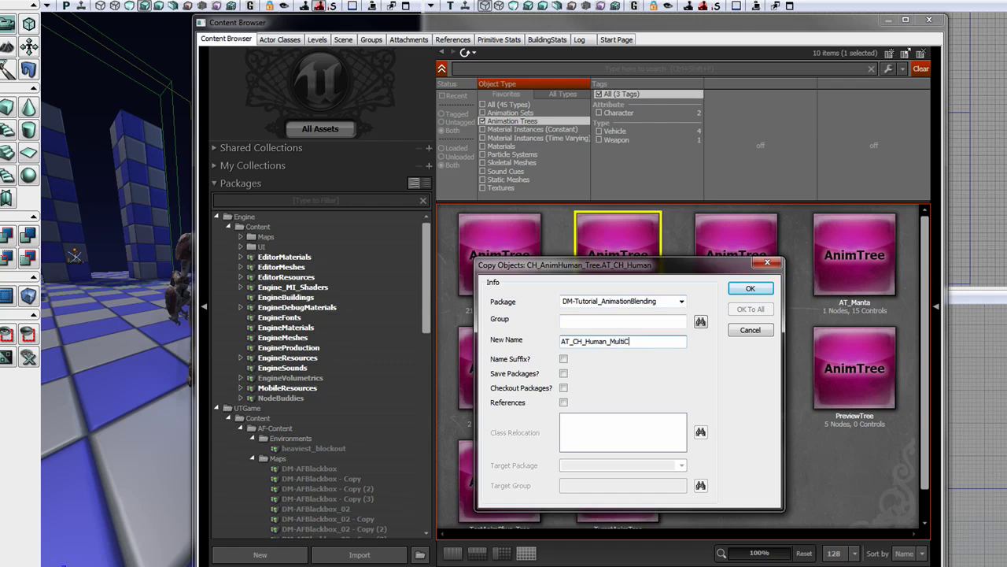
{"action": "type", "text": "_MultiChannel"}
{"action": "key", "text": "Return"}
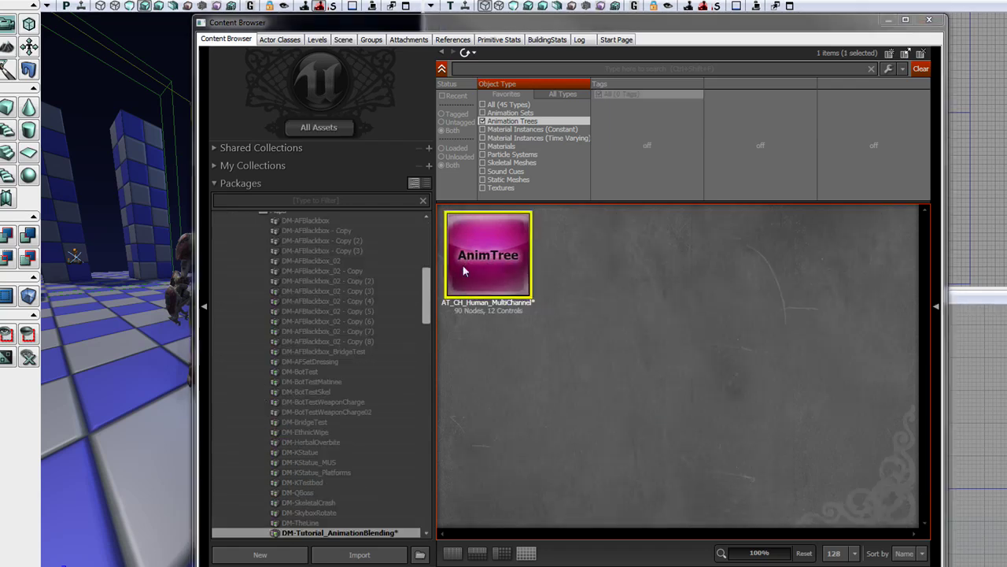
Open AT_CH_Human_MultiChannel and add an extra channel input to its FullBodySlot node.
{"action": "double_click", "coordinate": [488, 244]}
{"action": "right_click_drag", "start_coordinate": [284, 249], "coordinate": [284, 150]}
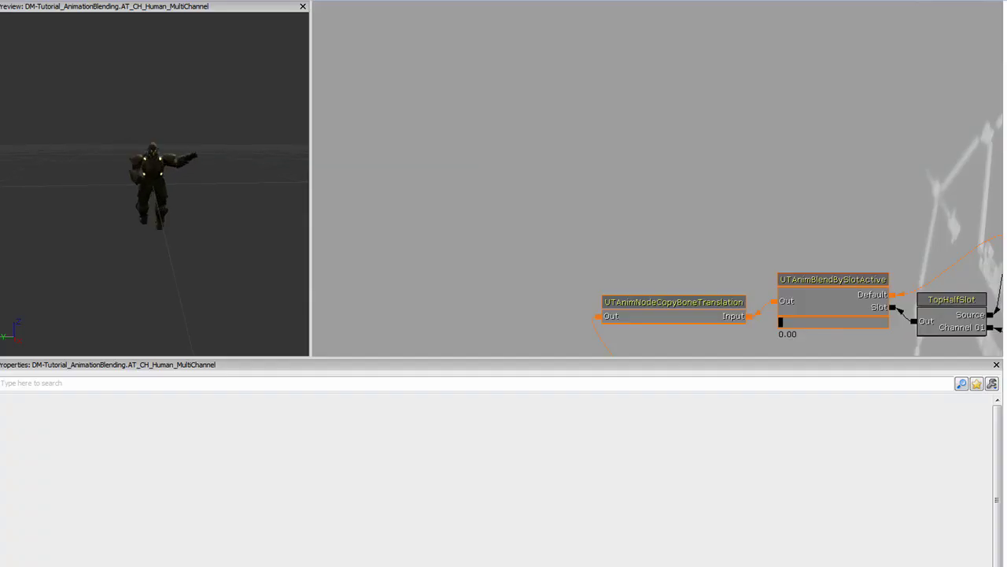
{"action": "left_click_drag", "start_coordinate": [944, 293], "coordinate": [583, 218]}
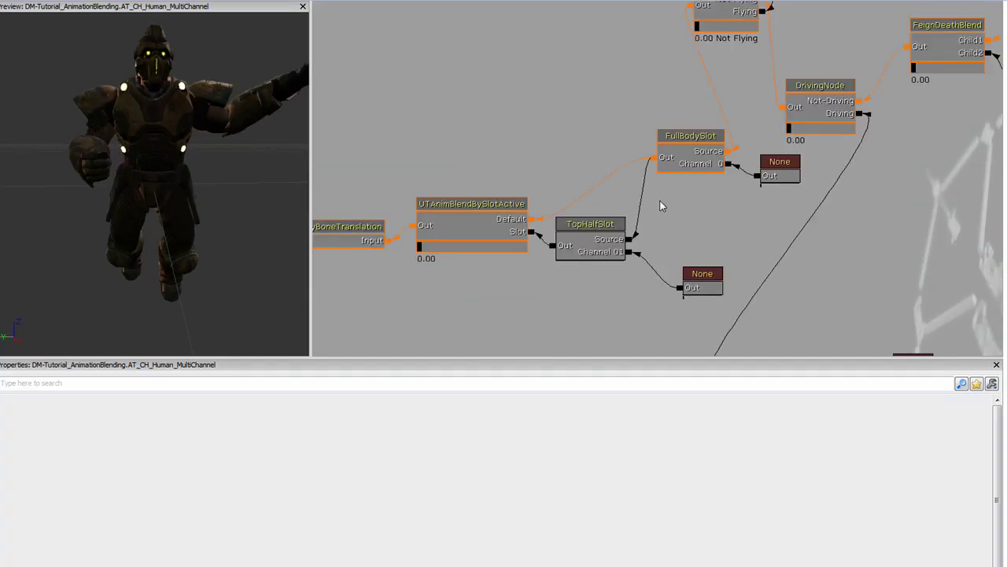
{"action": "right_click", "coordinate": [702, 135]}
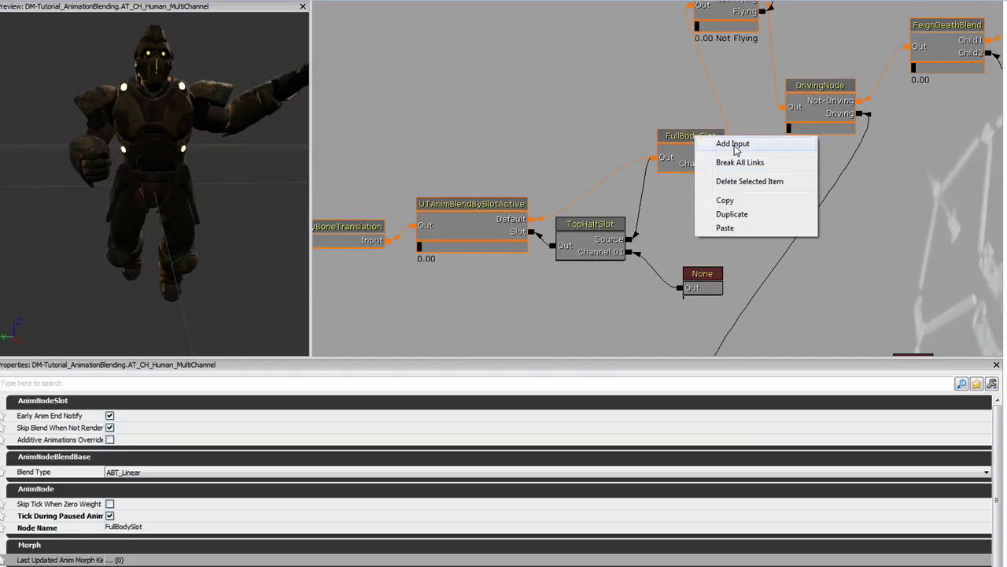
{"action": "left_click", "coordinate": [735, 143]}
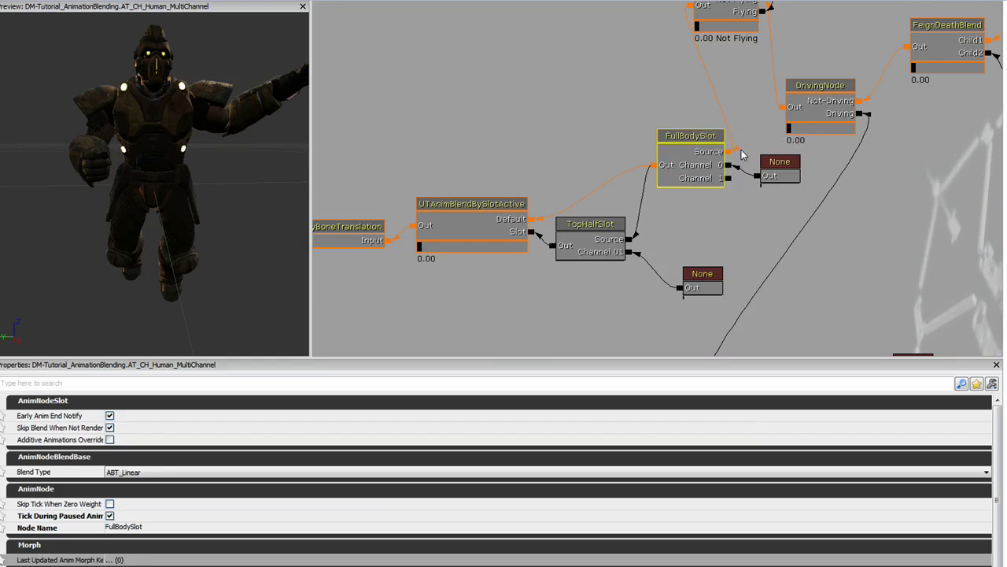
Duplicate the None sequence node attached to FullBodySlot and connect the copy to Channel 1.
{"action": "left_click", "coordinate": [790, 174]}
{"action": "key", "text": "ctrl+w"}
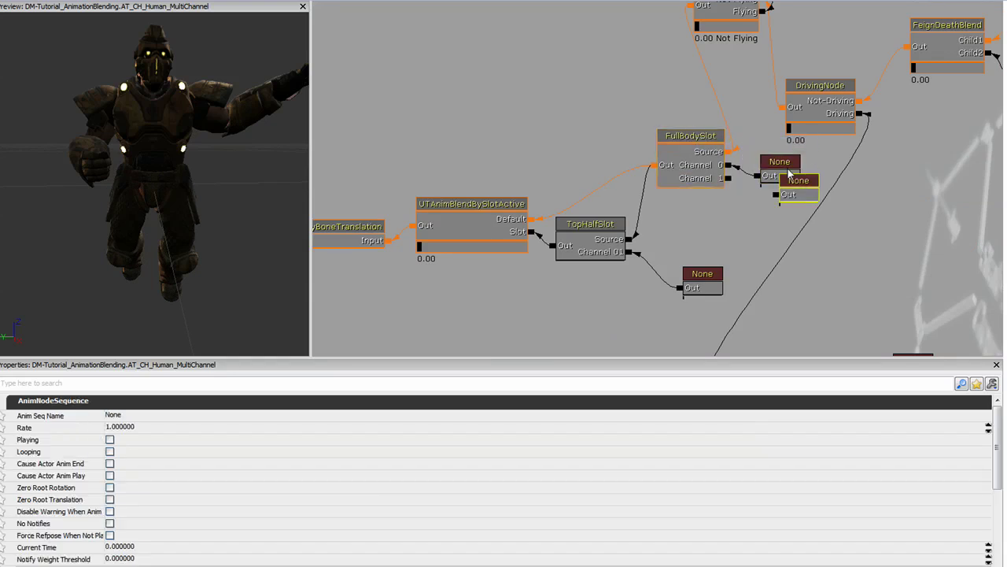
{"action": "left_click_drag", "start_coordinate": [779, 199], "coordinate": [730, 181]}
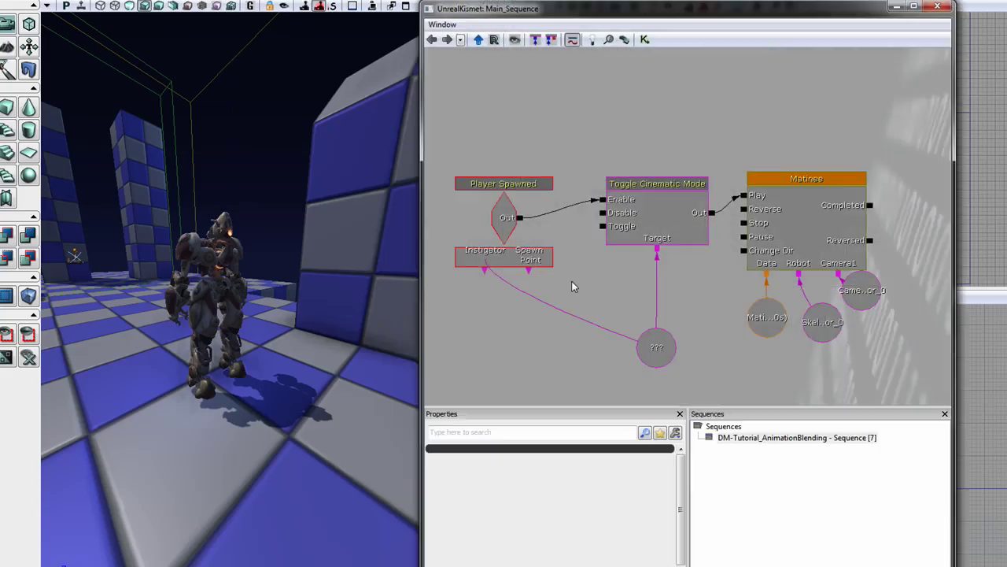
Delete all the objects in the level's Kismet sequence, including the Matinee, and close Kismet.
{"action": "scroll", "coordinate": [616, 309], "scroll_direction": "down", "scroll_amount": 2}
{"action": "left_click_drag", "start_coordinate": [506, 131], "coordinate": [815, 360], "text": "ctrl+alt"}
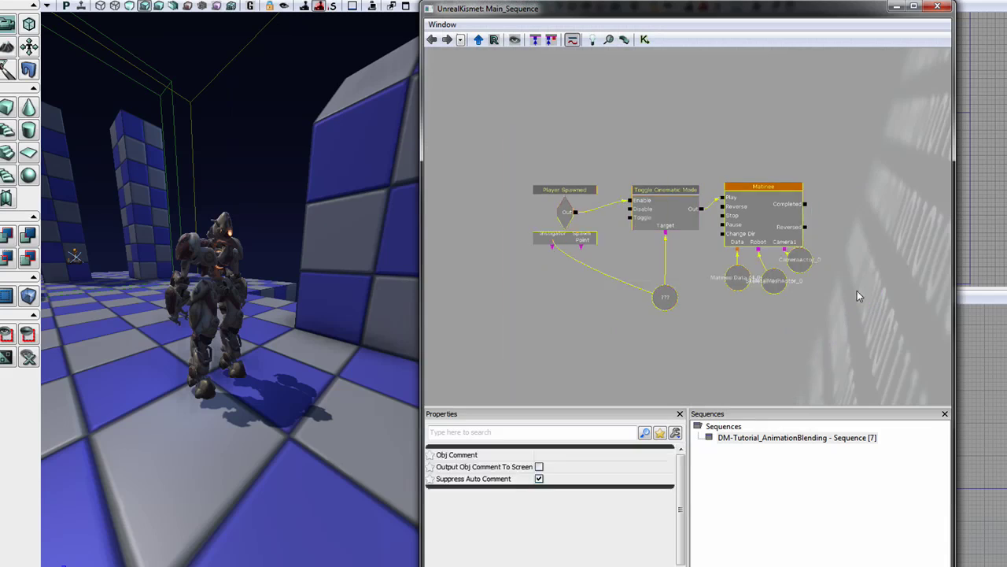
{"action": "key", "text": "Delete"}
{"action": "left_click", "coordinate": [938, 7]}
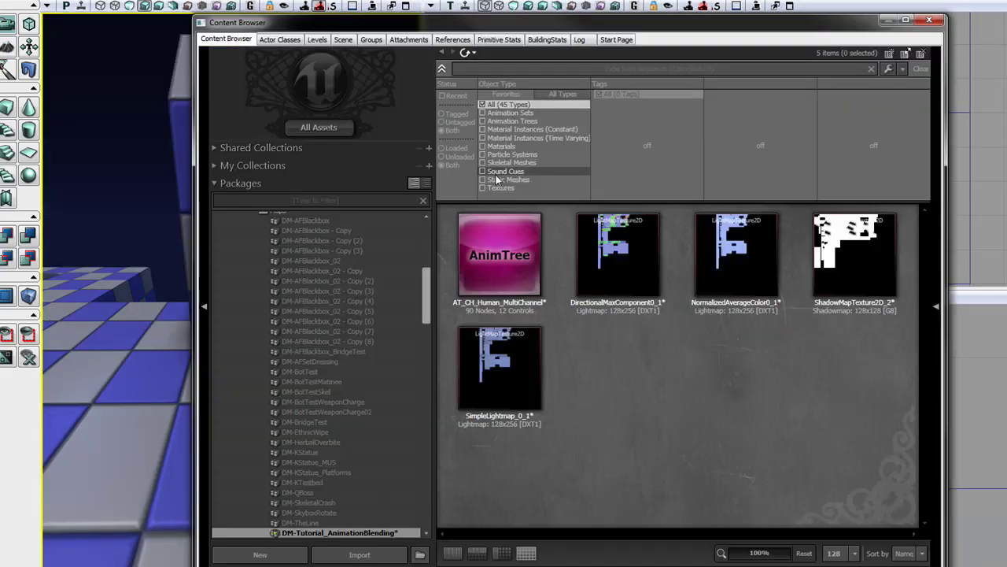
Place the SK_CH_LIAM_Cathode skeletal mesh in the level as a SkeletalMeshActorMAT and raise it to stand on the floor.
{"action": "left_click", "coordinate": [525, 163]}
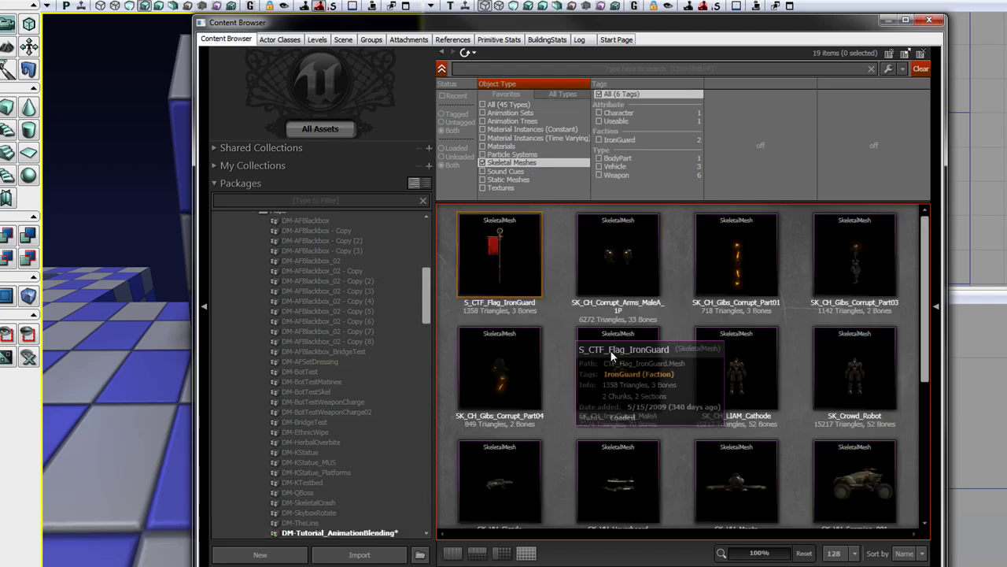
{"action": "left_click", "coordinate": [761, 383]}
{"action": "left_click", "coordinate": [929, 20]}
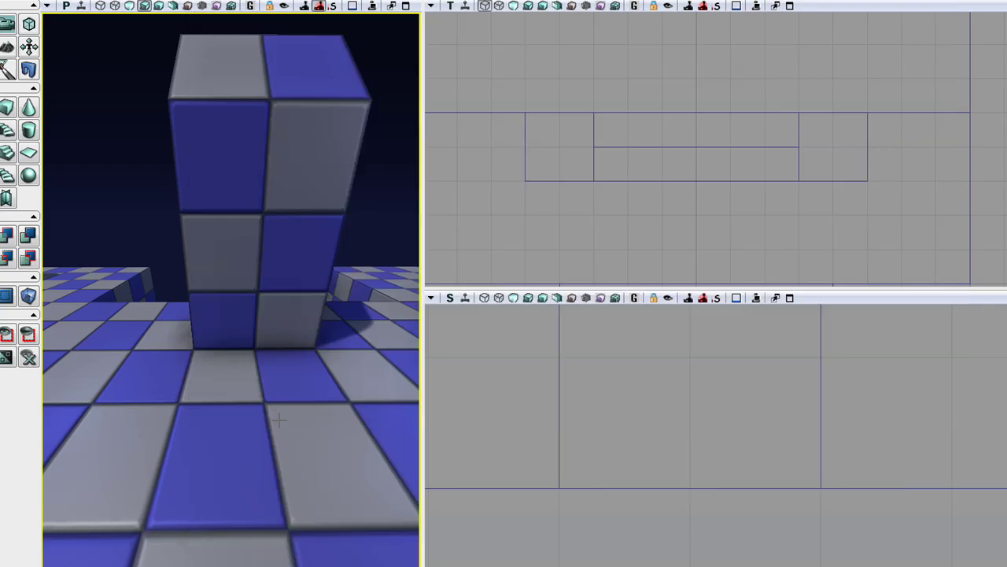
{"action": "left_click_drag", "start_coordinate": [270, 447], "coordinate": [311, 445]}
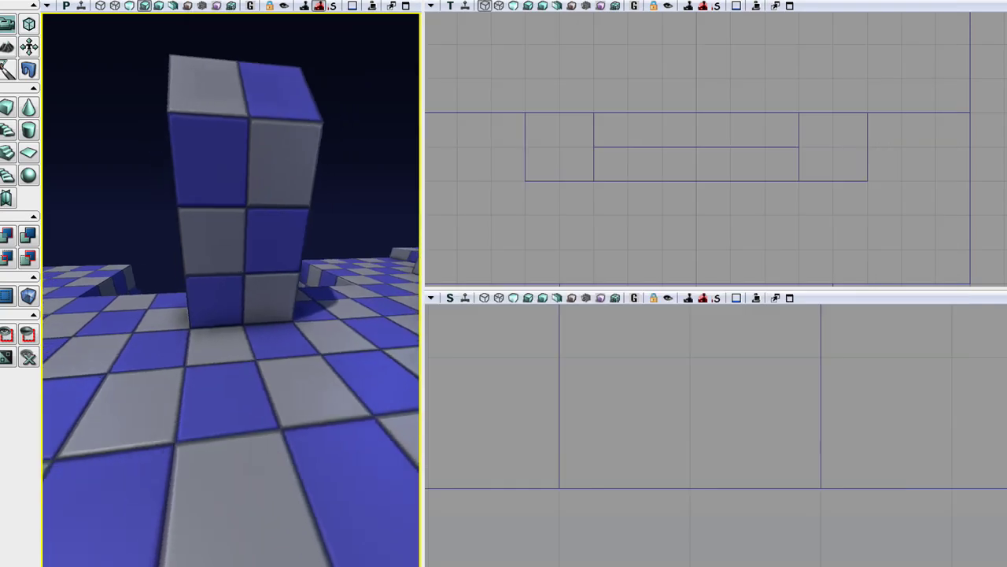
{"action": "right_click", "coordinate": [277, 430]}
{"action": "mouse_move", "coordinate": [417, 370]}
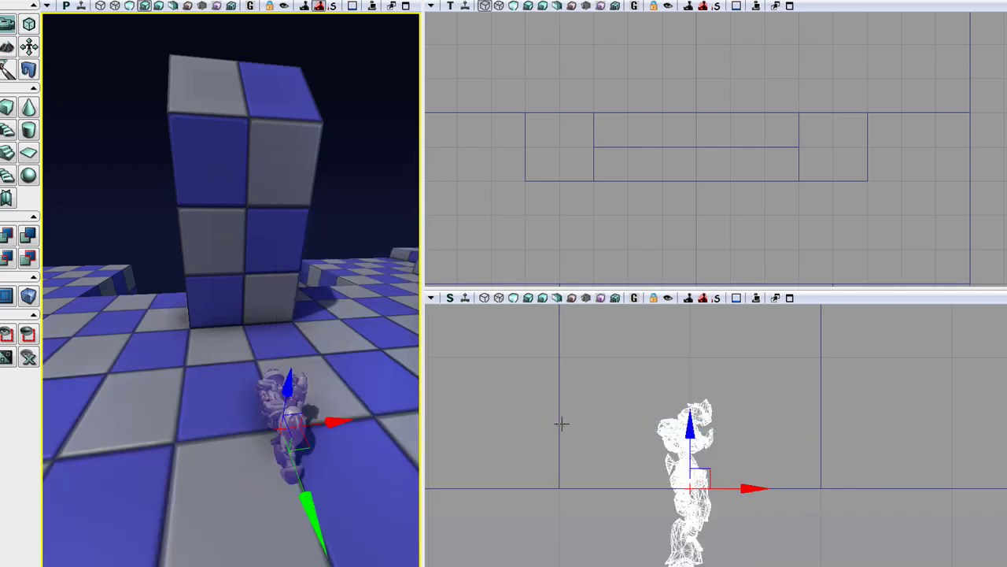
{"action": "left_click", "coordinate": [699, 408]}
{"action": "left_click_drag", "start_coordinate": [699, 409], "coordinate": [699, 271]}
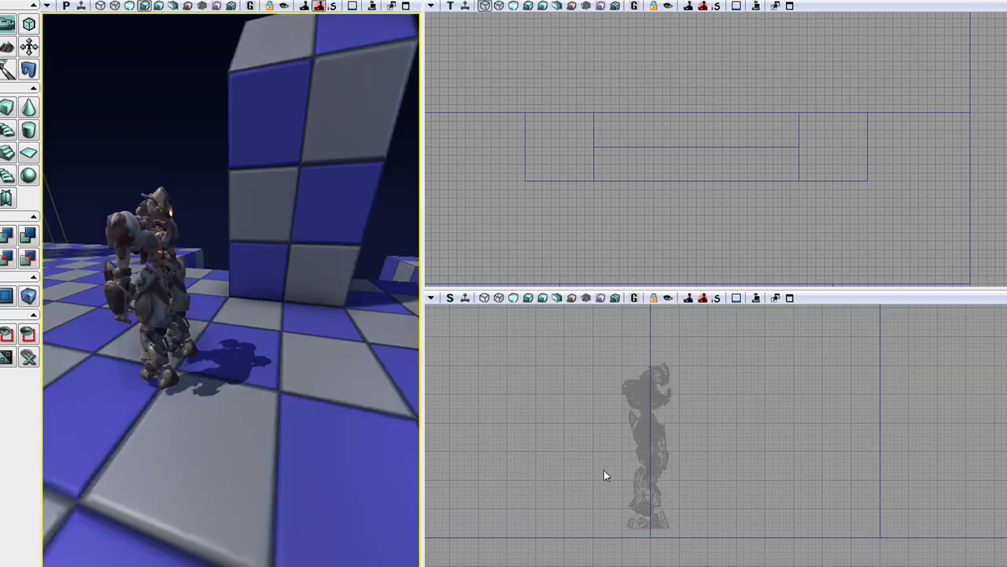
Assign AT_CH_Human_MultiChannel from the DM-Tutorial_AnimationBlending package as the robot actor's Anim Tree Template.
{"action": "left_click", "coordinate": [167, 231]}
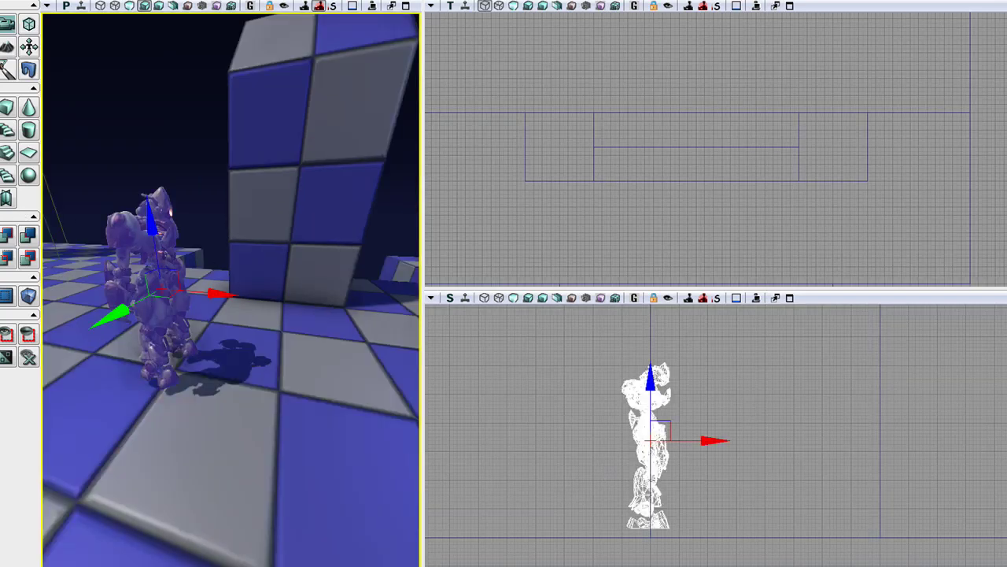
{"action": "left_click", "coordinate": [252, 1]}
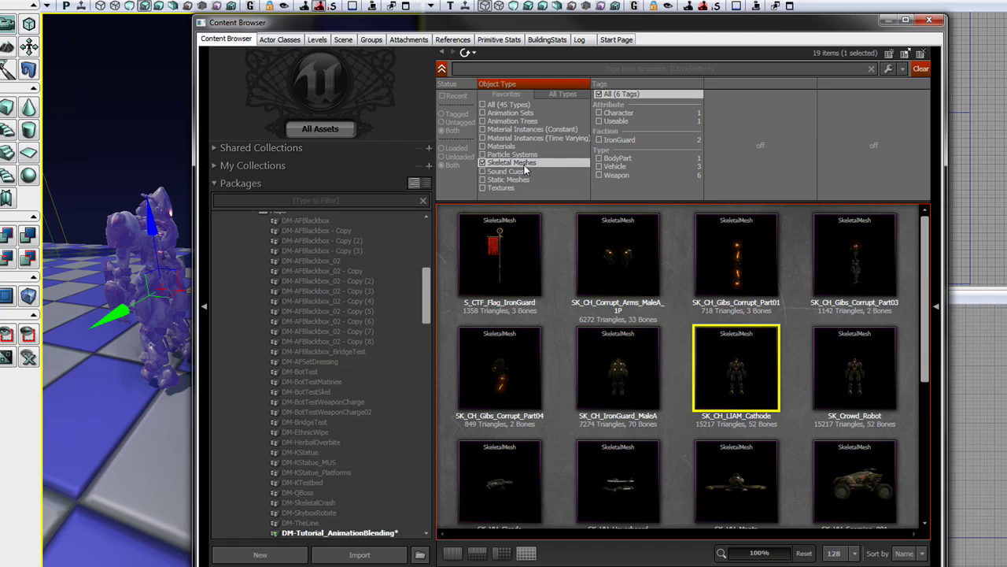
{"action": "left_click", "coordinate": [508, 104]}
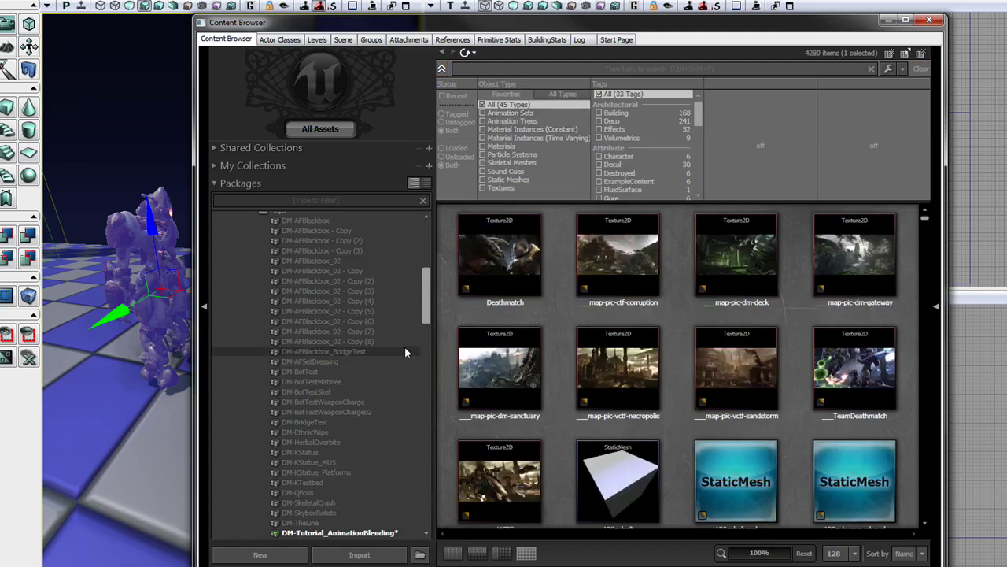
{"action": "left_click", "coordinate": [376, 532]}
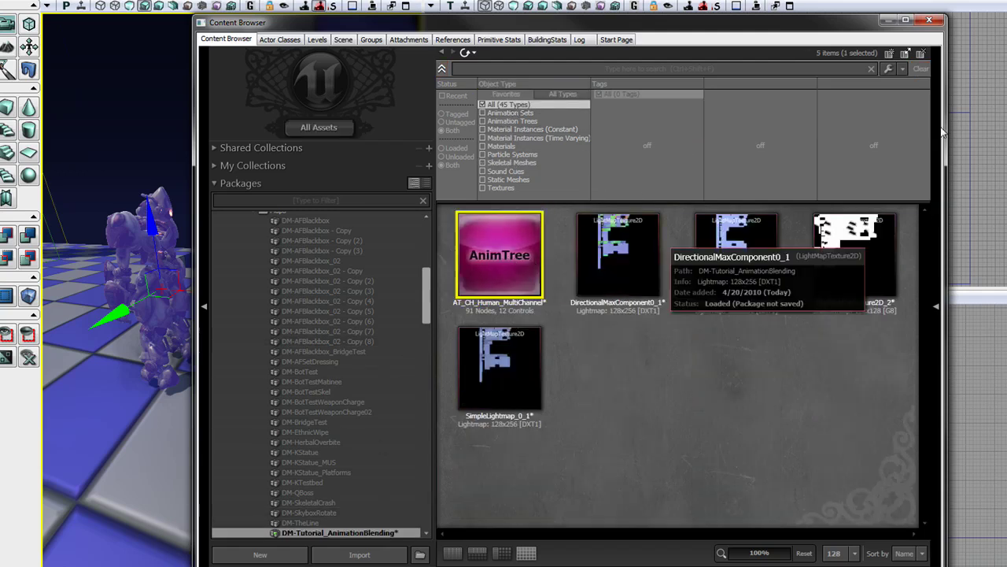
{"action": "left_click", "coordinate": [929, 20]}
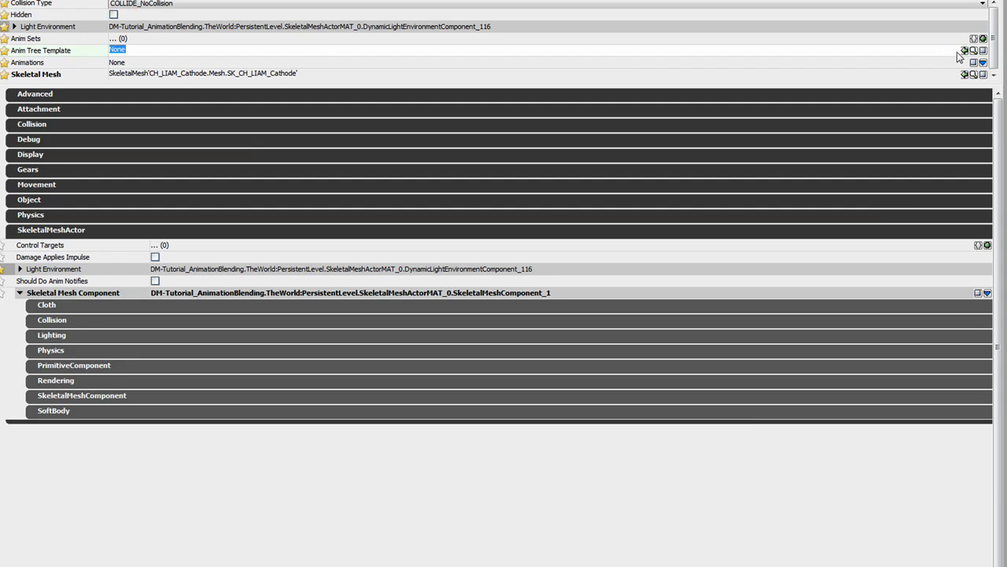
{"action": "left_click", "coordinate": [964, 50]}
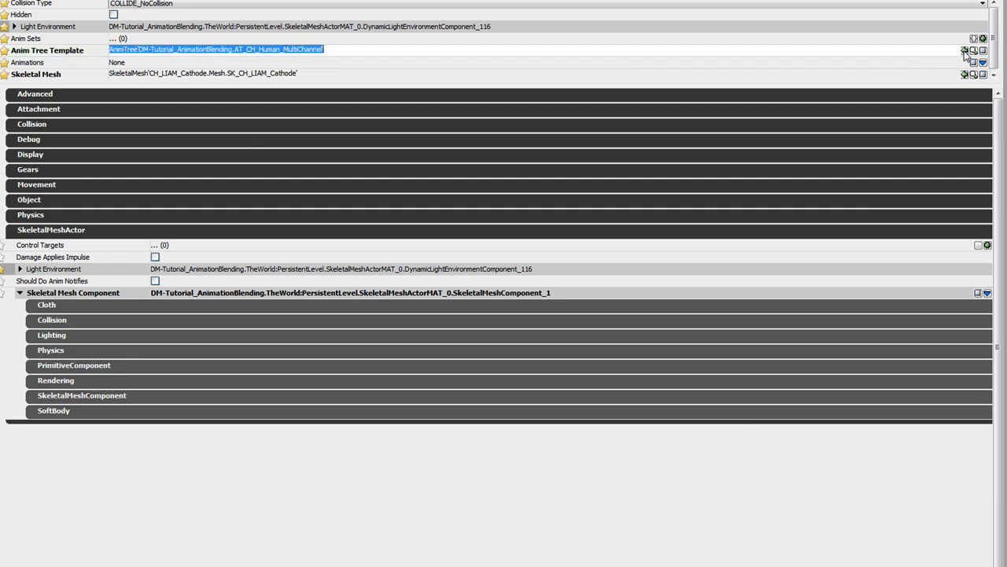
Mark the robot actor's Physics property as a favorite and set it to PHYS_Interpolating.
{"action": "left_click", "coordinate": [84, 293]}
{"action": "left_click", "coordinate": [85, 292]}
{"action": "left_click", "coordinate": [60, 395]}
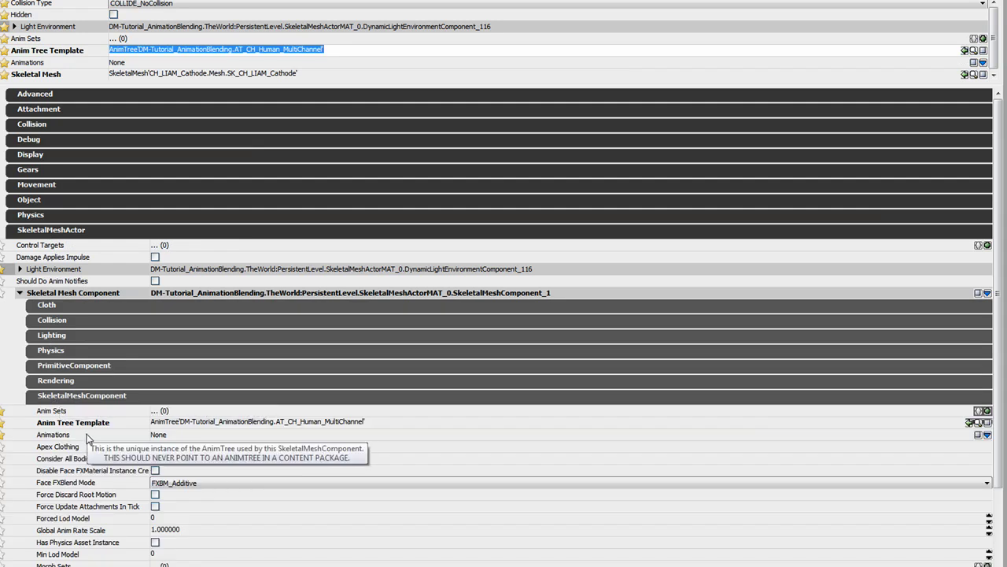
{"action": "left_click", "coordinate": [35, 155]}
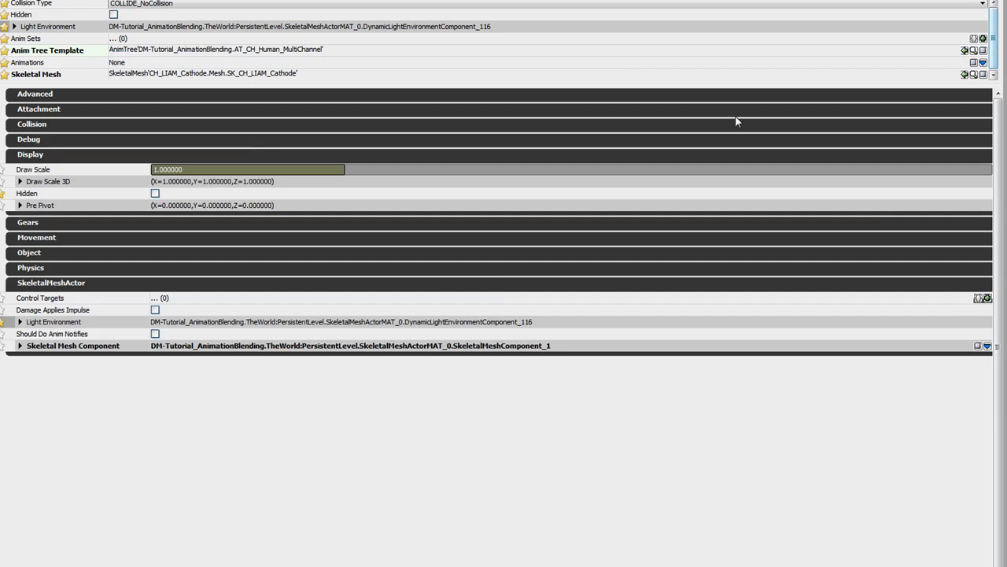
{"action": "left_click", "coordinate": [38, 238]}
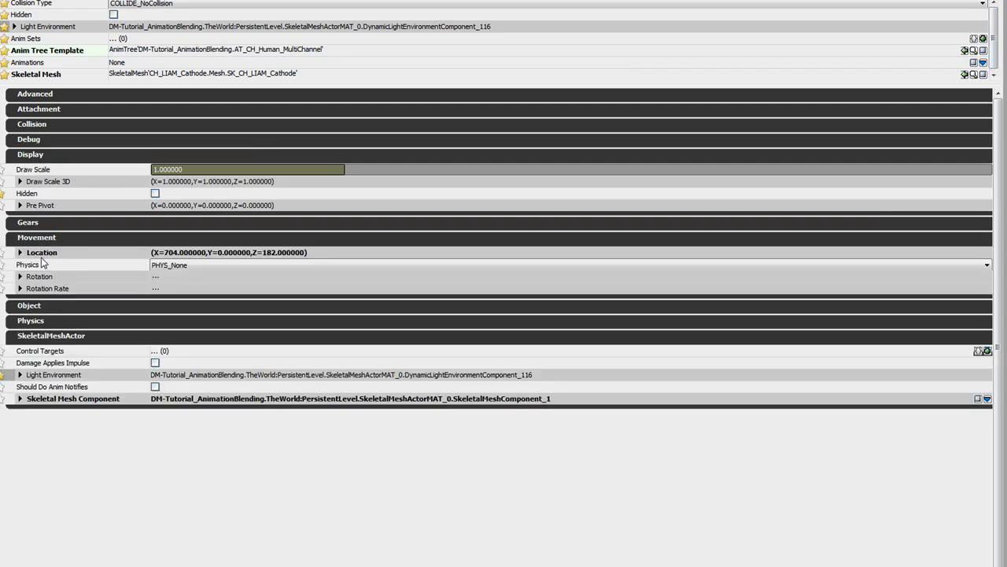
{"action": "left_click", "coordinate": [3, 266]}
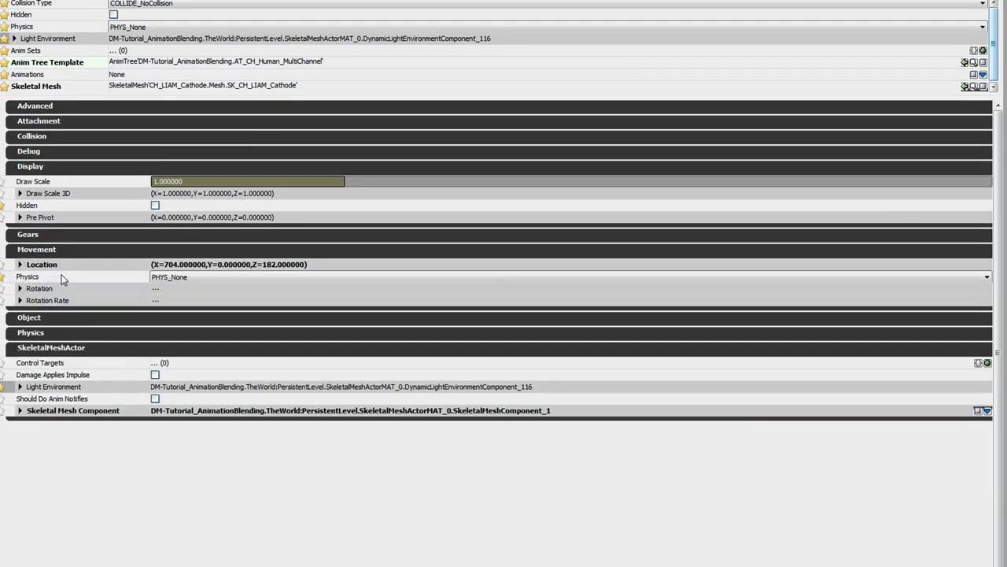
{"action": "left_click", "coordinate": [179, 280]}
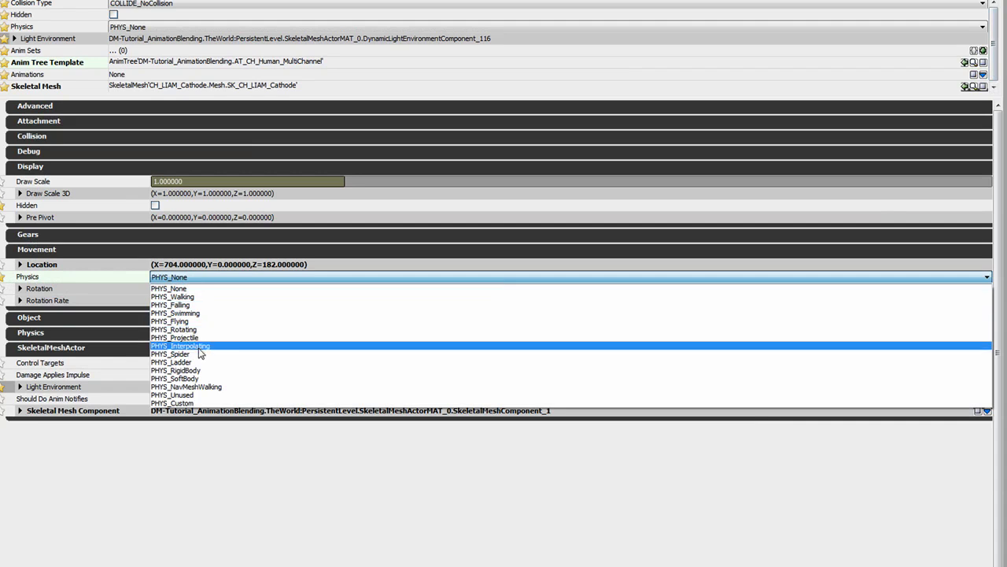
{"action": "left_click", "coordinate": [197, 354]}
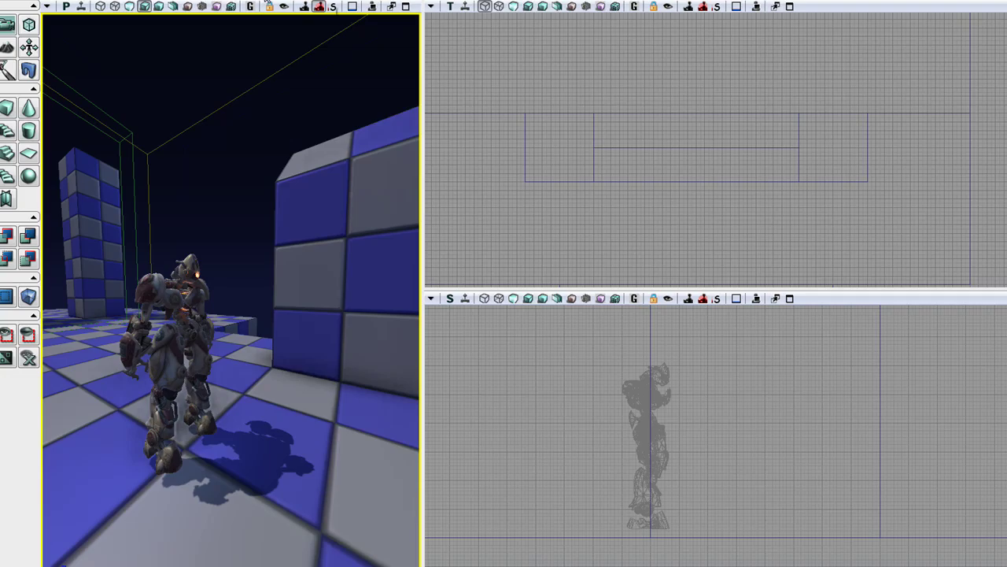
Open Kismet and add a new Matinee object to the level's main sequence.
{"action": "left_click", "coordinate": [319, 6]}
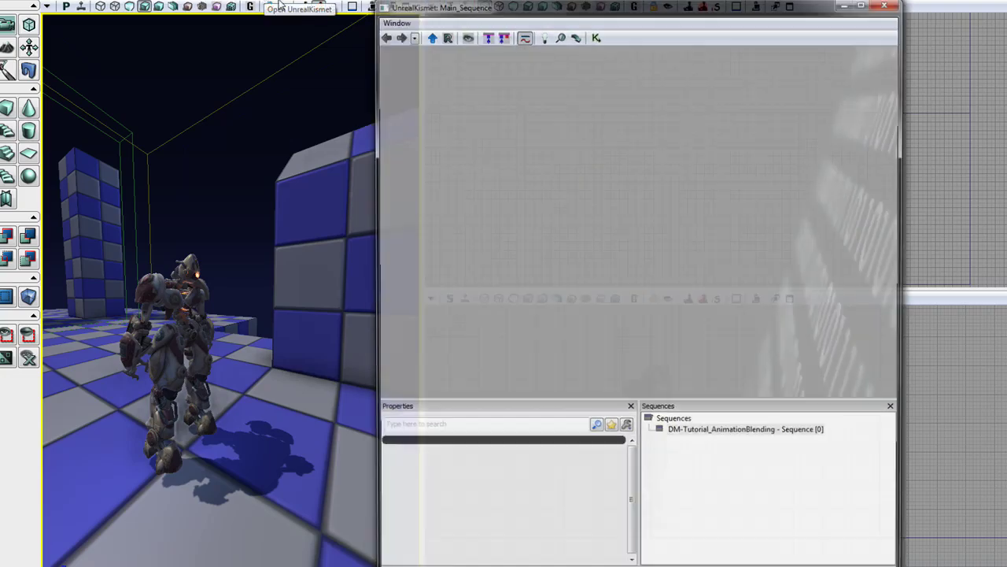
{"action": "right_click", "coordinate": [623, 206]}
{"action": "left_click", "coordinate": [653, 220]}
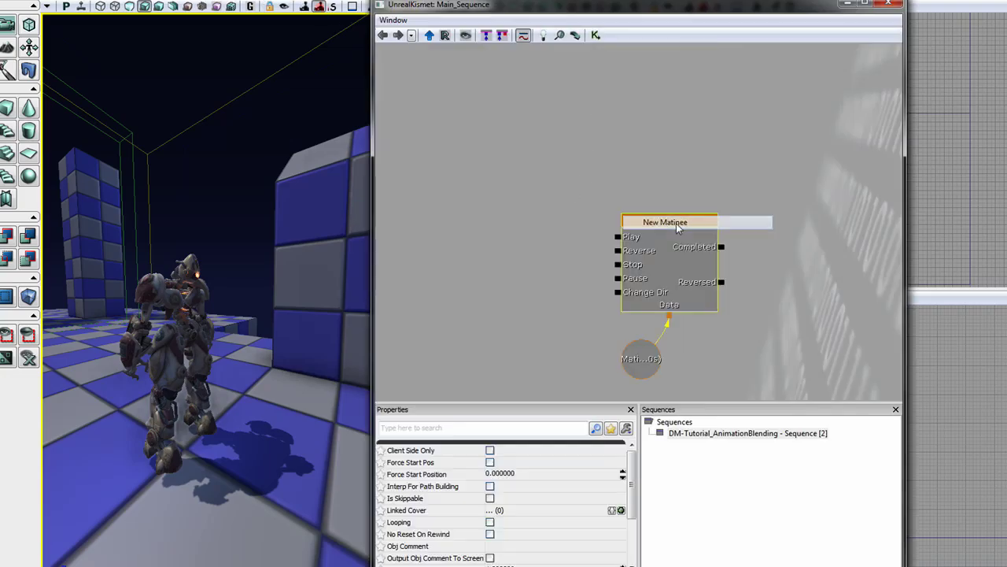
{"action": "left_click_drag", "start_coordinate": [543, 247], "coordinate": [639, 166]}
Add a Player Spawned event and connect its Out to the Matinee's Play input.
{"action": "right_click", "coordinate": [522, 170]}
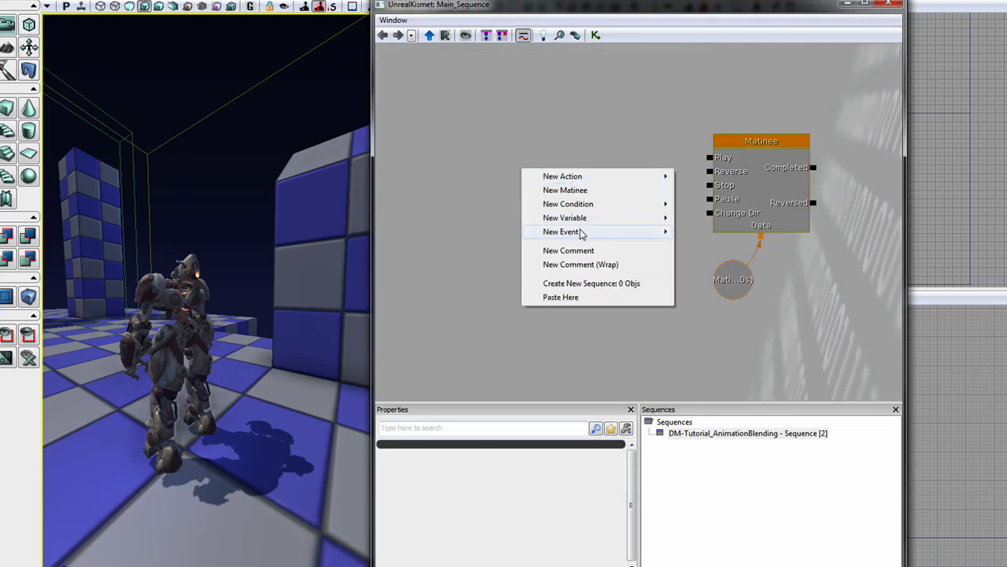
{"action": "mouse_move", "coordinate": [582, 231]}
{"action": "mouse_move", "coordinate": [703, 397]}
{"action": "left_click", "coordinate": [854, 396]}
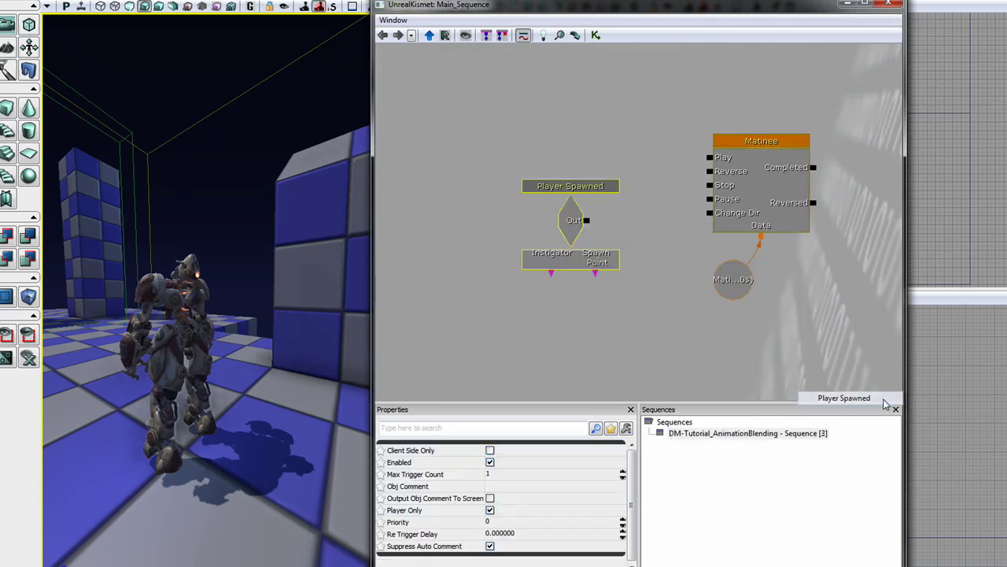
{"action": "left_click_drag", "start_coordinate": [568, 233], "coordinate": [709, 157], "text": "ctrl"}
Open the Matinee and add a new empty group named Robot for the selected skeletal mesh actor.
{"action": "left_click", "coordinate": [750, 160]}
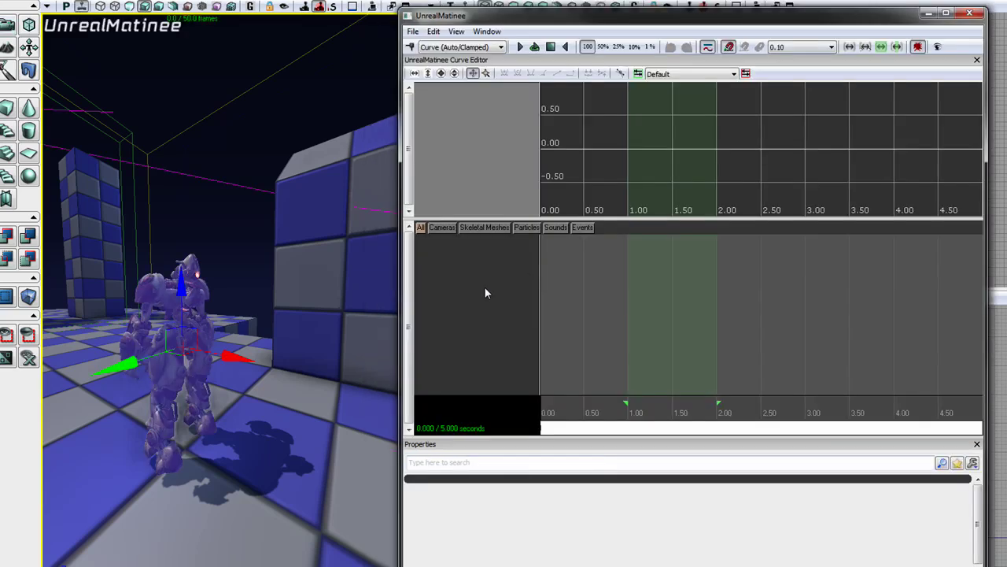
{"action": "right_click", "coordinate": [454, 272]}
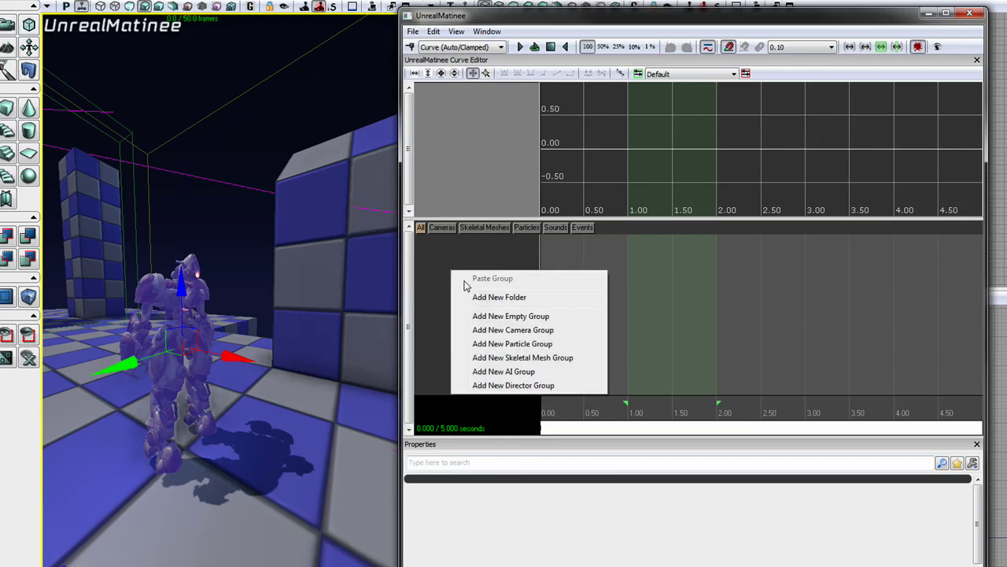
{"action": "left_click", "coordinate": [502, 318]}
{"action": "type", "text": "Robot"}
{"action": "key", "text": "Return"}
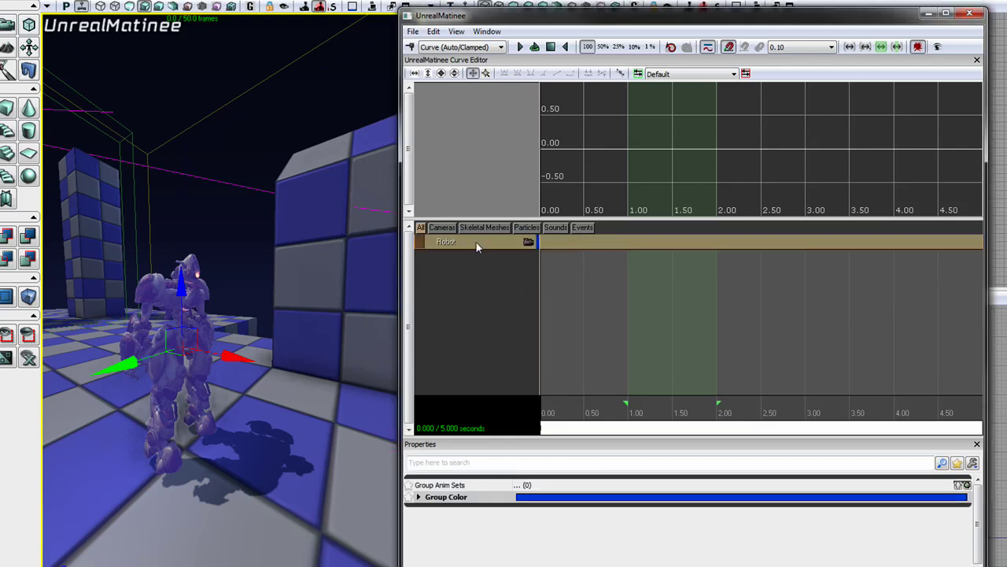
Add the K_AnimHuman_BaseMale animation set to the Robot group's Group Anim Sets.
{"action": "left_click", "coordinate": [241, 1]}
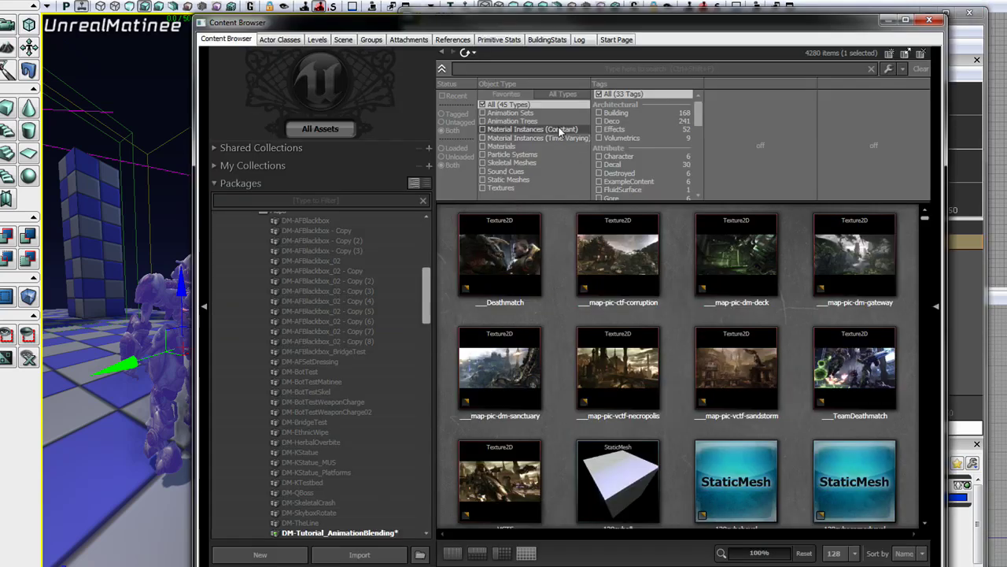
{"action": "left_click", "coordinate": [530, 114]}
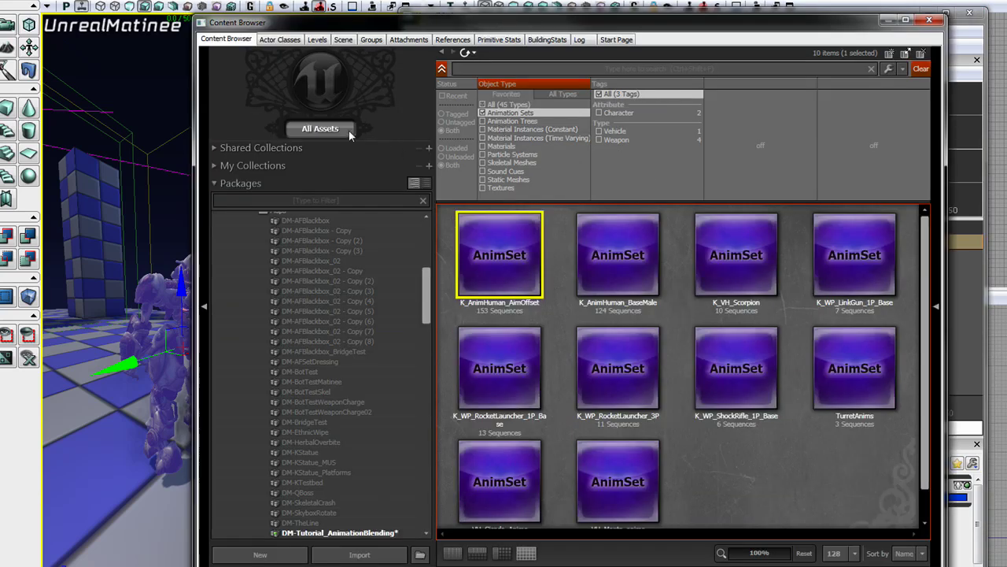
{"action": "left_click", "coordinate": [624, 262]}
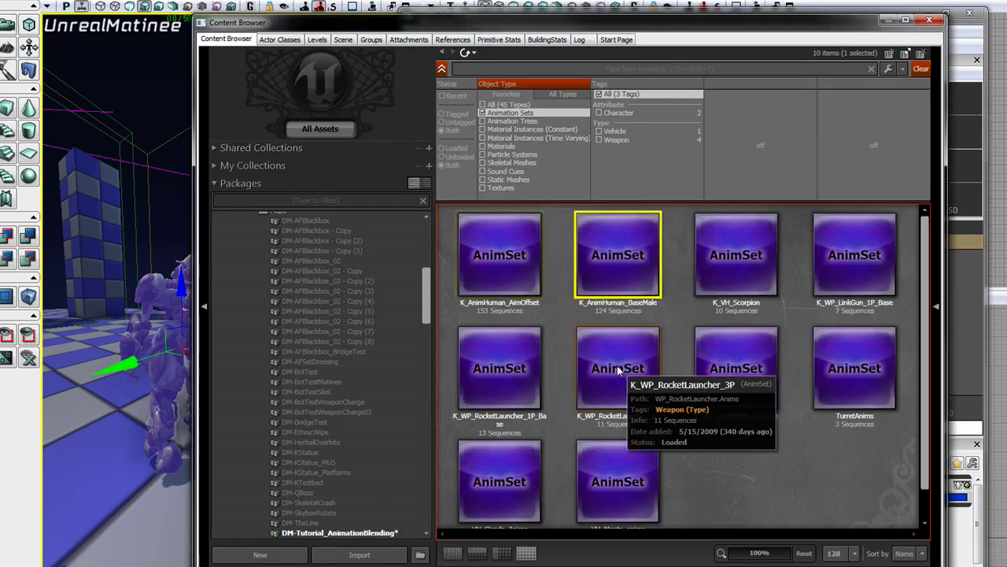
{"action": "left_click", "coordinate": [930, 19]}
{"action": "left_click", "coordinate": [962, 485]}
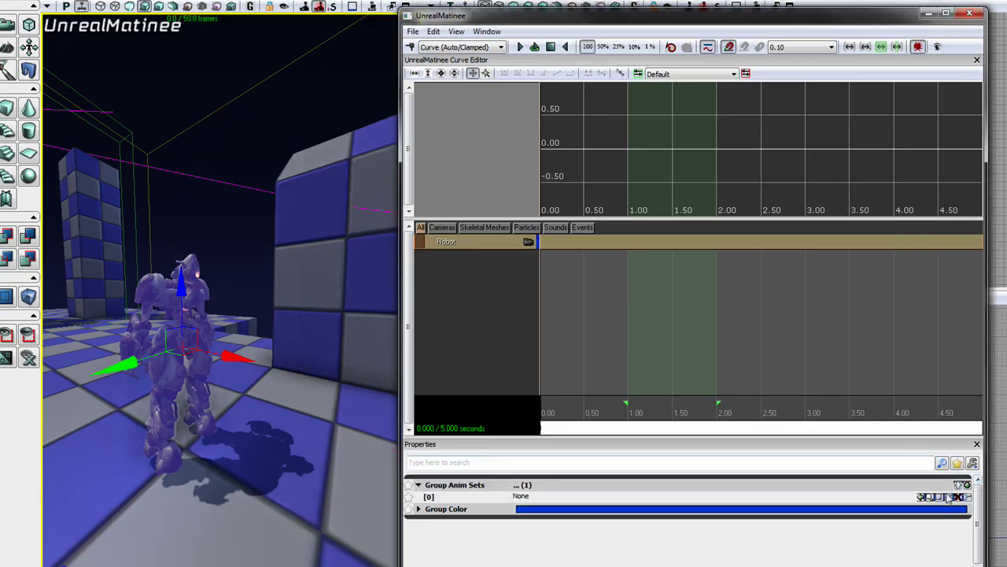
{"action": "left_click", "coordinate": [925, 497]}
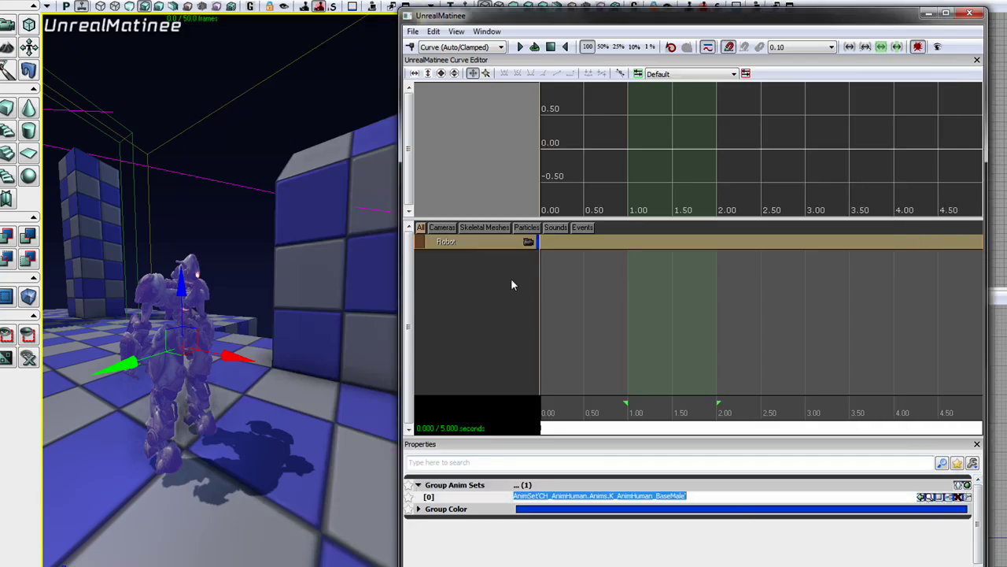
Add a Movement track to the Robot group.
{"action": "right_click", "coordinate": [454, 244]}
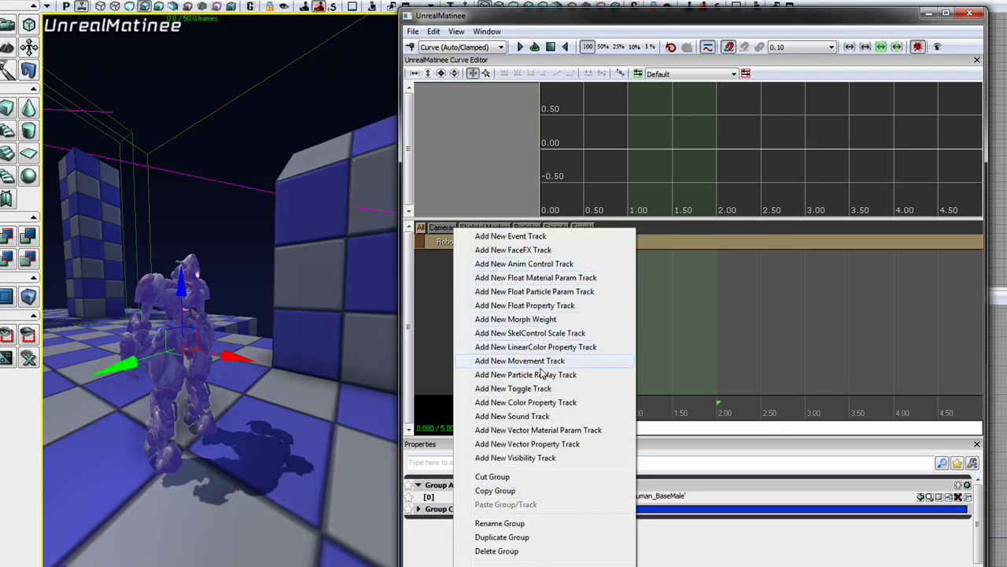
{"action": "left_click", "coordinate": [513, 360]}
{"action": "left_click", "coordinate": [478, 257]}
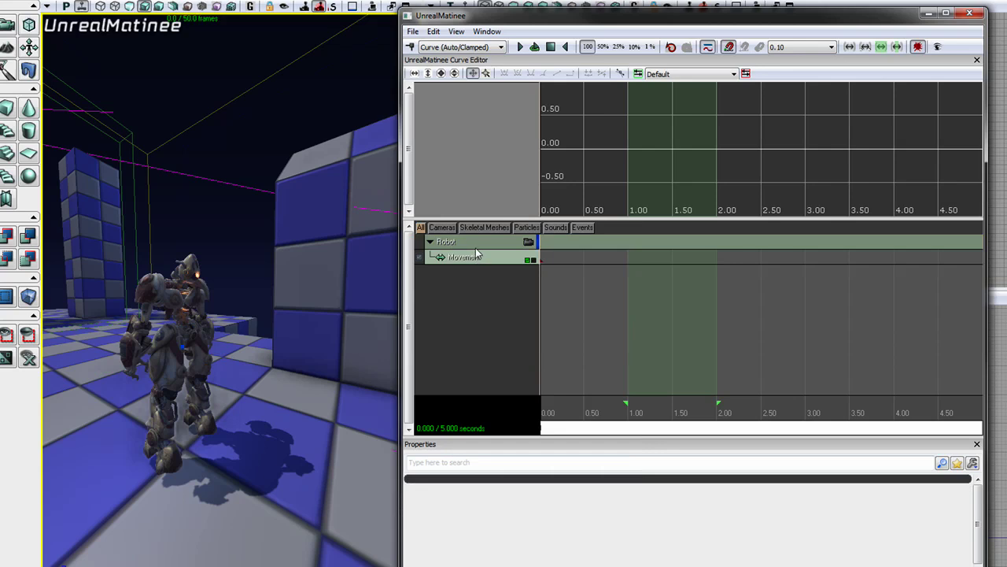
Add two Anim Control tracks to the Robot group, both using FullBodySlot, and select the first one.
{"action": "right_click", "coordinate": [475, 244]}
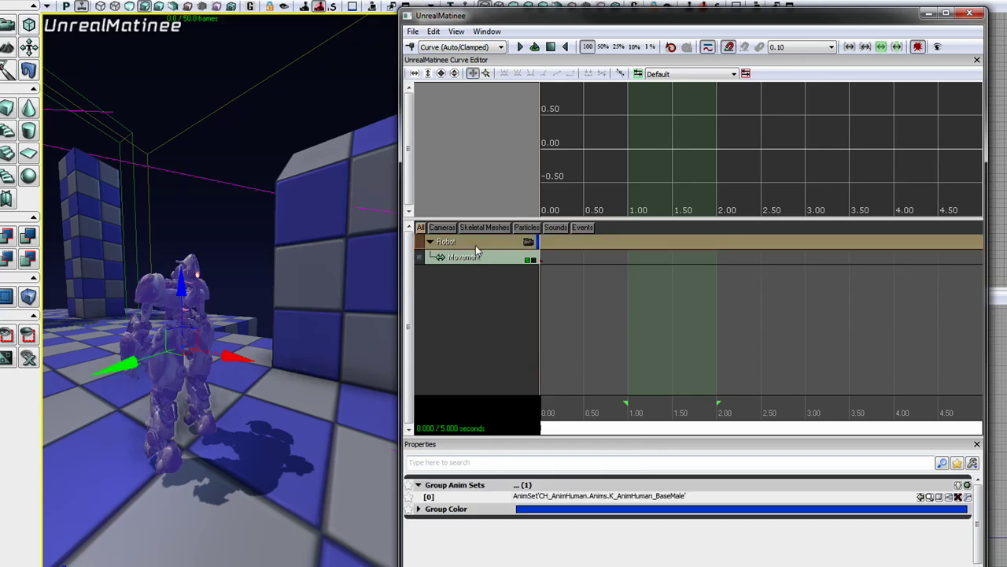
{"action": "left_click", "coordinate": [535, 266]}
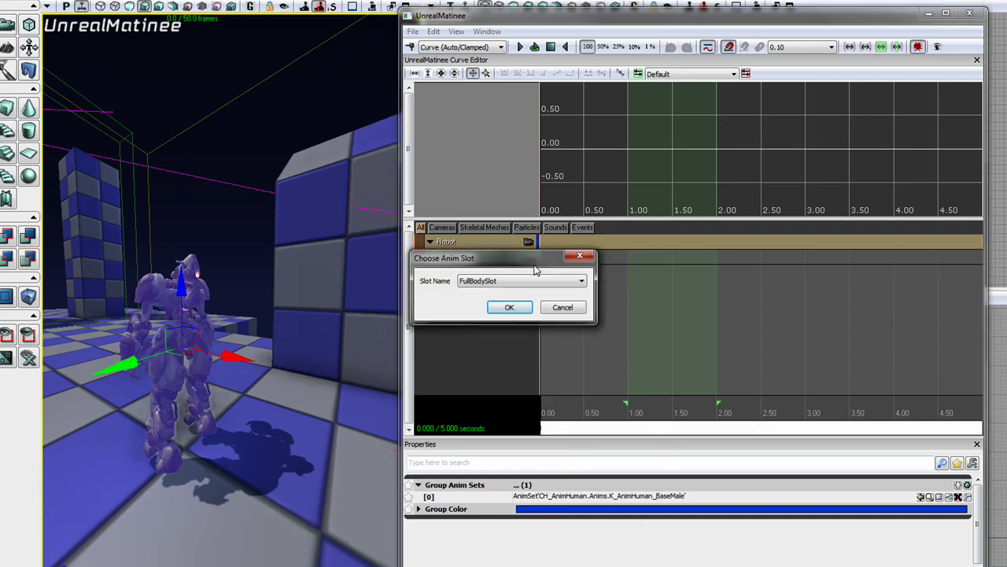
{"action": "left_click", "coordinate": [510, 308]}
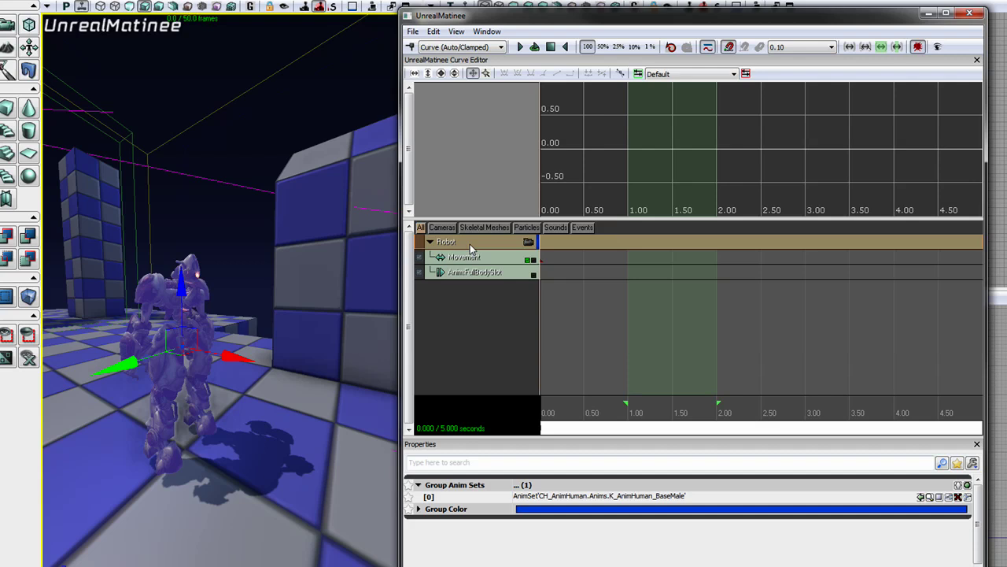
{"action": "right_click", "coordinate": [470, 244]}
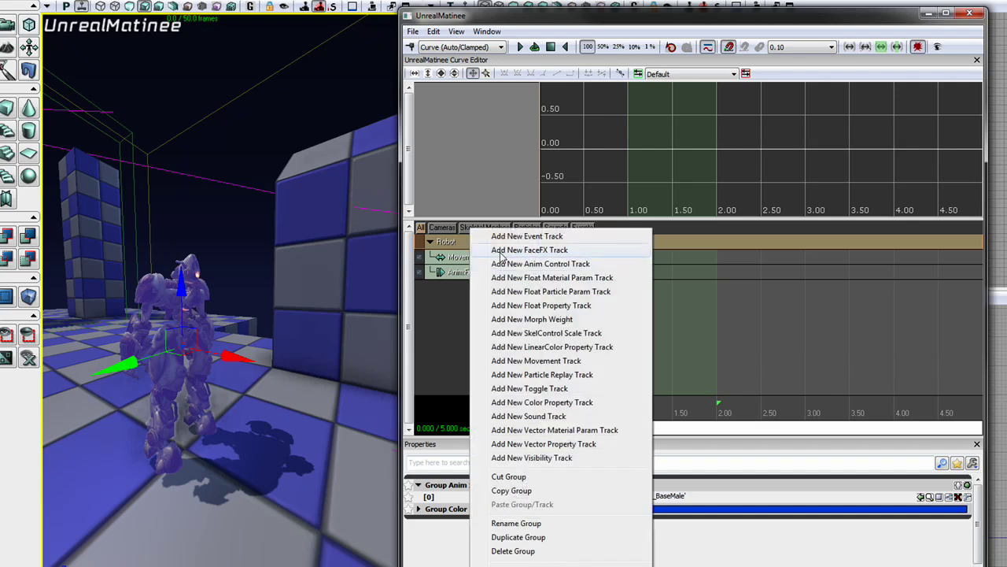
{"action": "left_click", "coordinate": [508, 264]}
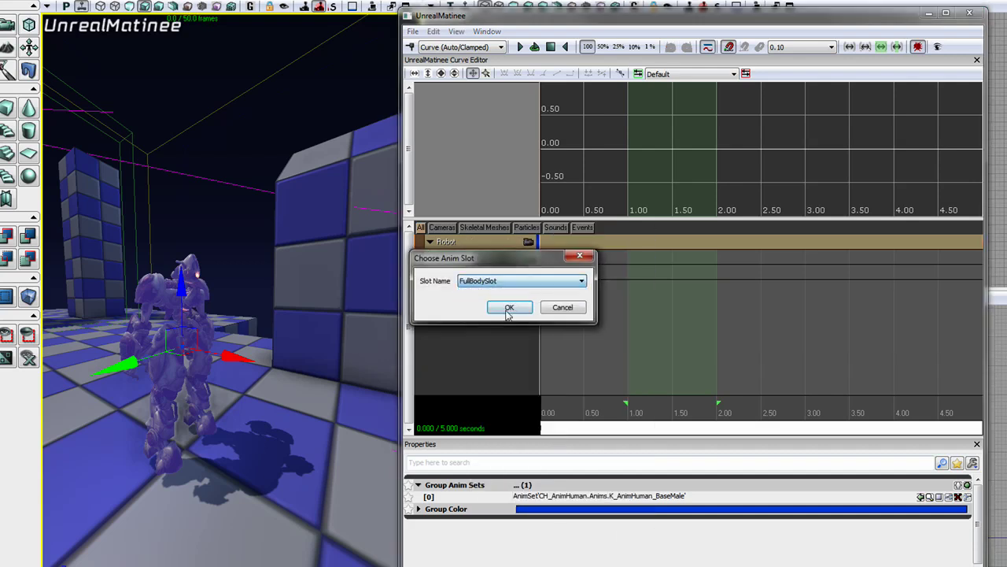
{"action": "left_click", "coordinate": [508, 308]}
{"action": "left_click", "coordinate": [480, 272]}
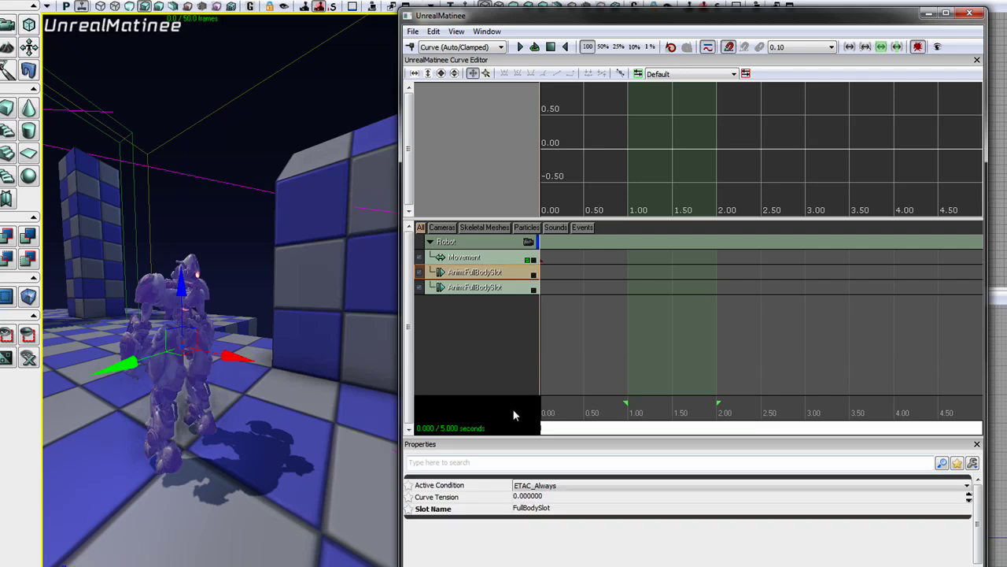
Add a CC_Human_Male_Idle animation key at 0.00 seconds on the first FullBodySlot track.
{"action": "key", "text": "Return"}
{"action": "left_click", "coordinate": [520, 281]}
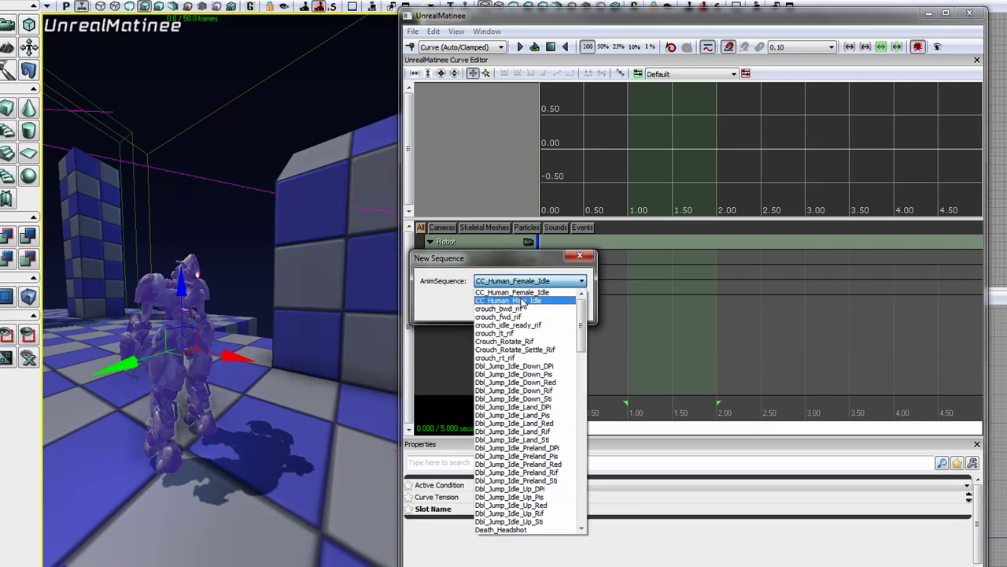
{"action": "left_click", "coordinate": [521, 300]}
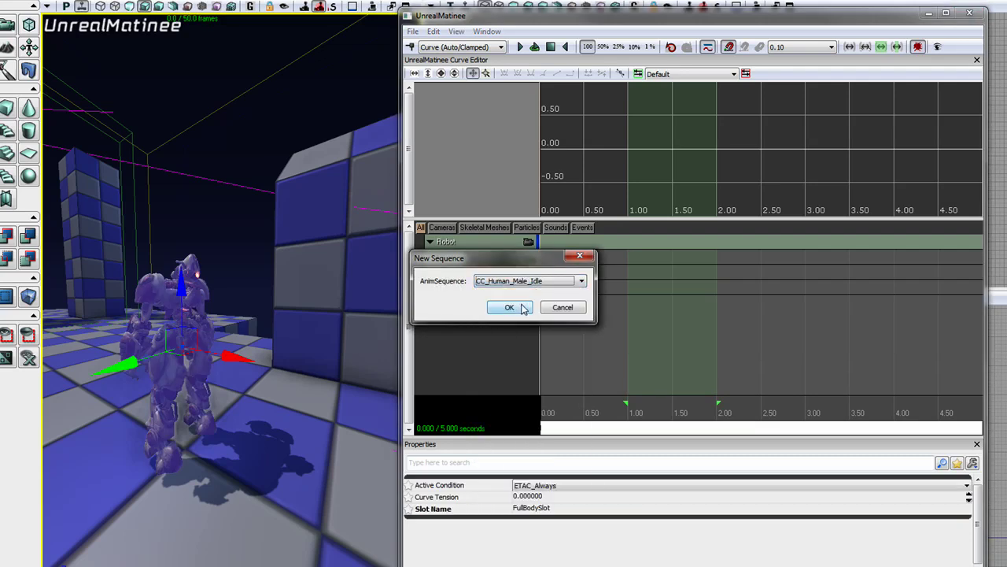
{"action": "left_click", "coordinate": [509, 307]}
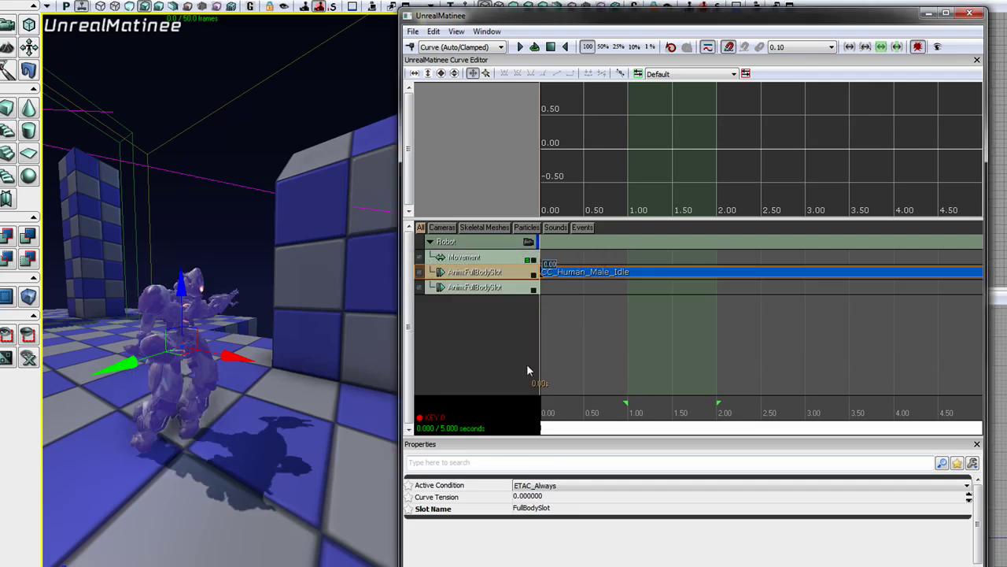
Add a run_fwd_rif animation key at 0.00 seconds on the second FullBodySlot track.
{"action": "left_click", "coordinate": [464, 288]}
{"action": "key", "text": "Return"}
{"action": "left_click", "coordinate": [527, 281]}
{"action": "left_click_drag", "start_coordinate": [582, 332], "coordinate": [586, 486]}
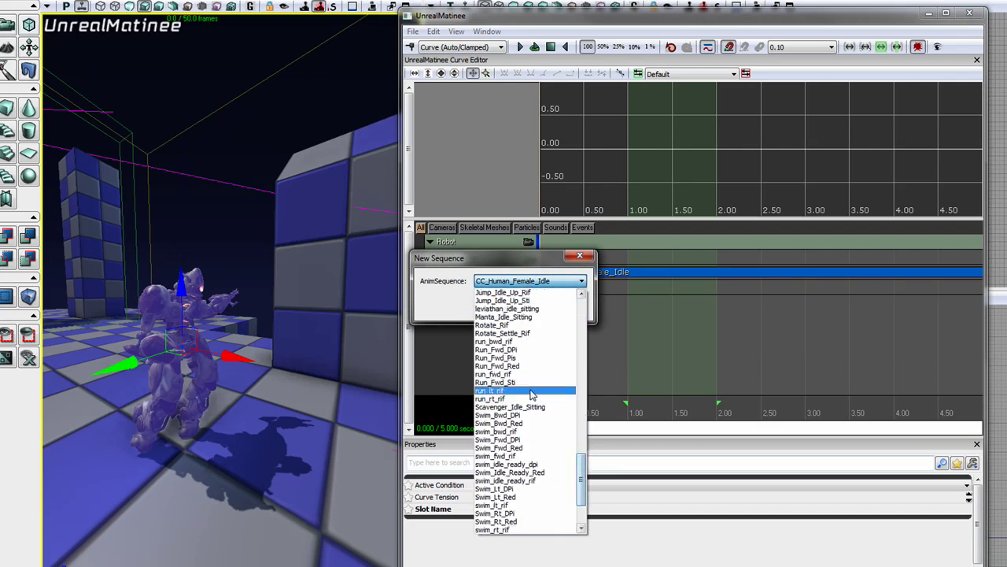
{"action": "left_click", "coordinate": [494, 374]}
{"action": "left_click", "coordinate": [508, 307]}
{"action": "right_click", "coordinate": [541, 287]}
{"action": "left_click", "coordinate": [568, 300]}
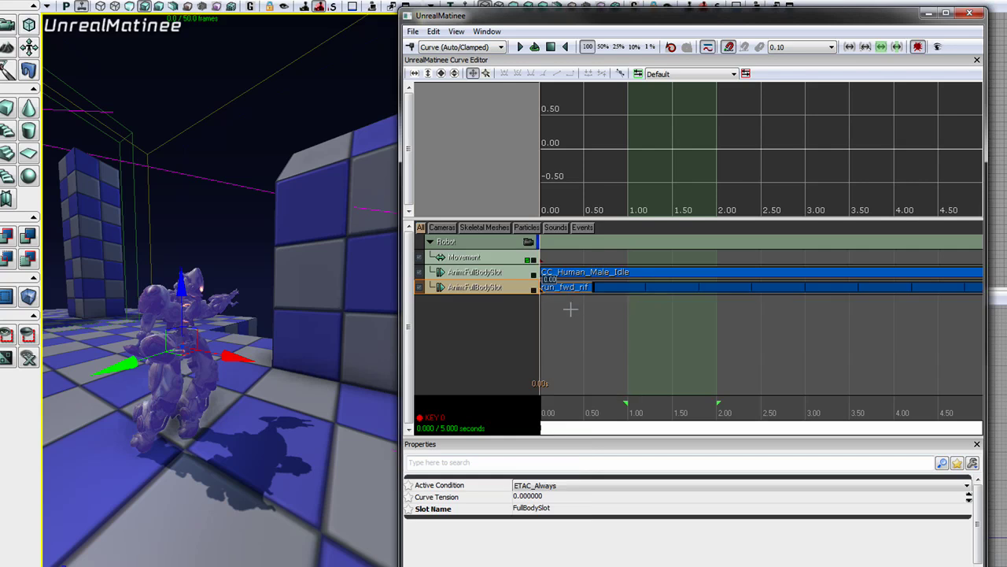
Show the weight curves of both FullBodySlot tracks in the Curve Editor and select the first track's curve.
{"action": "left_click_drag", "start_coordinate": [553, 415], "coordinate": [531, 410]}
{"action": "right_click_drag", "start_coordinate": [264, 249], "coordinate": [228, 246]}
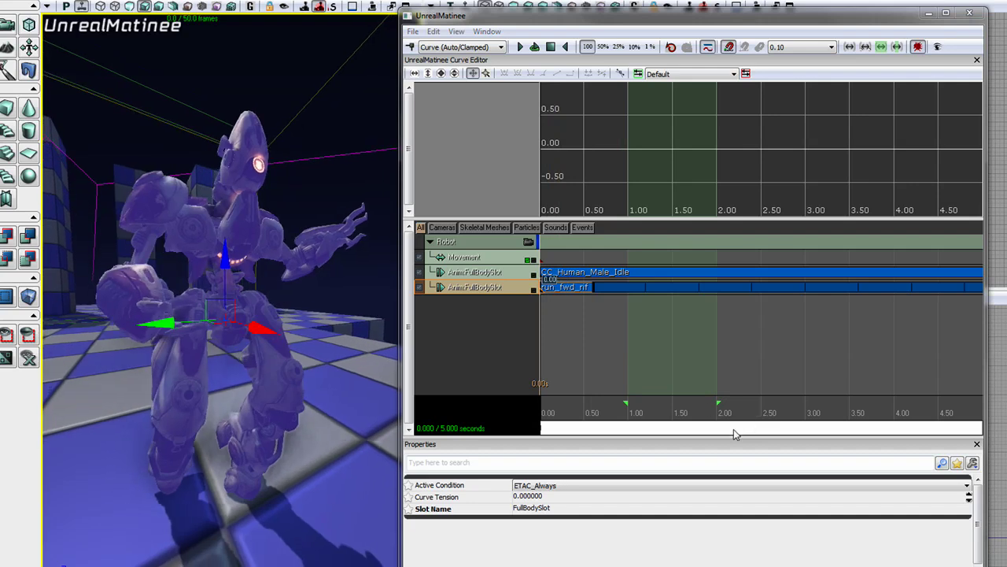
{"action": "left_click", "coordinate": [707, 47]}
{"action": "left_click", "coordinate": [707, 48]}
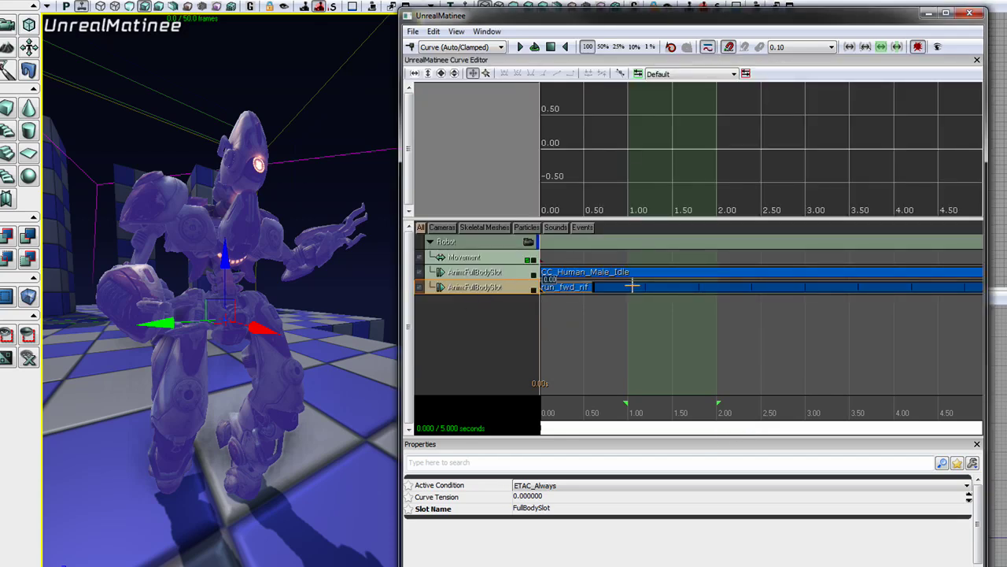
{"action": "left_click", "coordinate": [534, 276]}
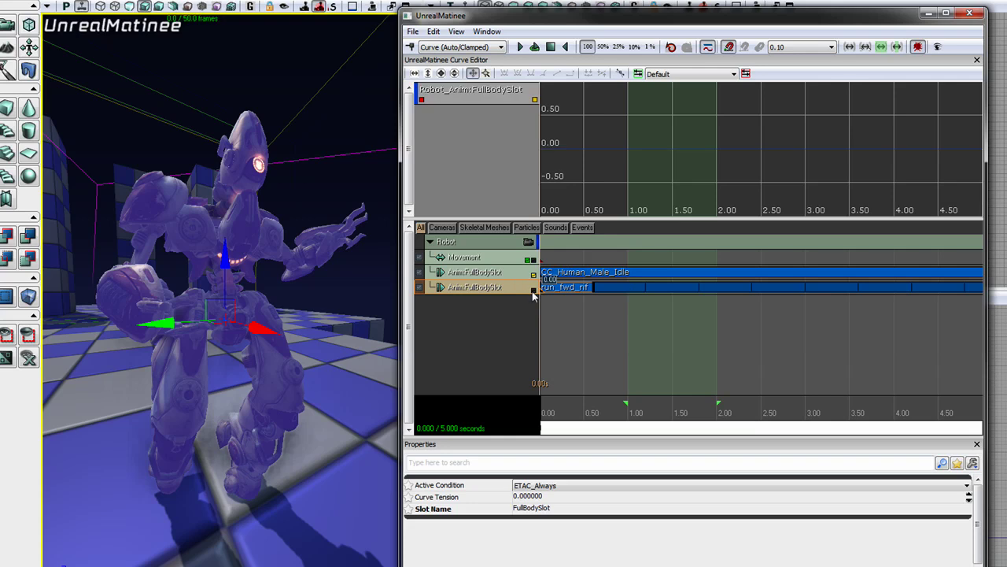
{"action": "left_click", "coordinate": [533, 290]}
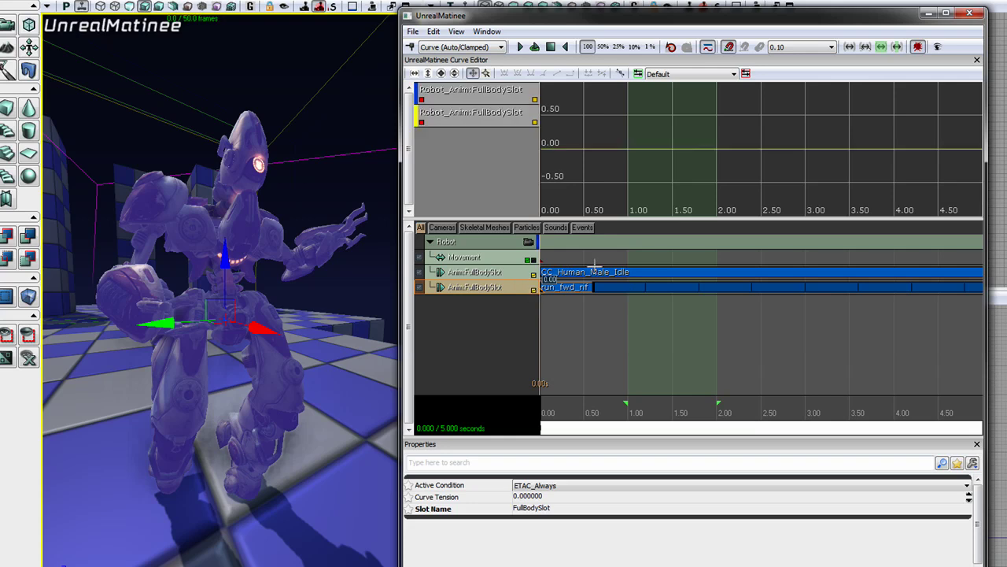
{"action": "left_click_drag", "start_coordinate": [573, 130], "coordinate": [618, 155]}
{"action": "left_click", "coordinate": [531, 123]}
{"action": "left_click", "coordinate": [516, 98]}
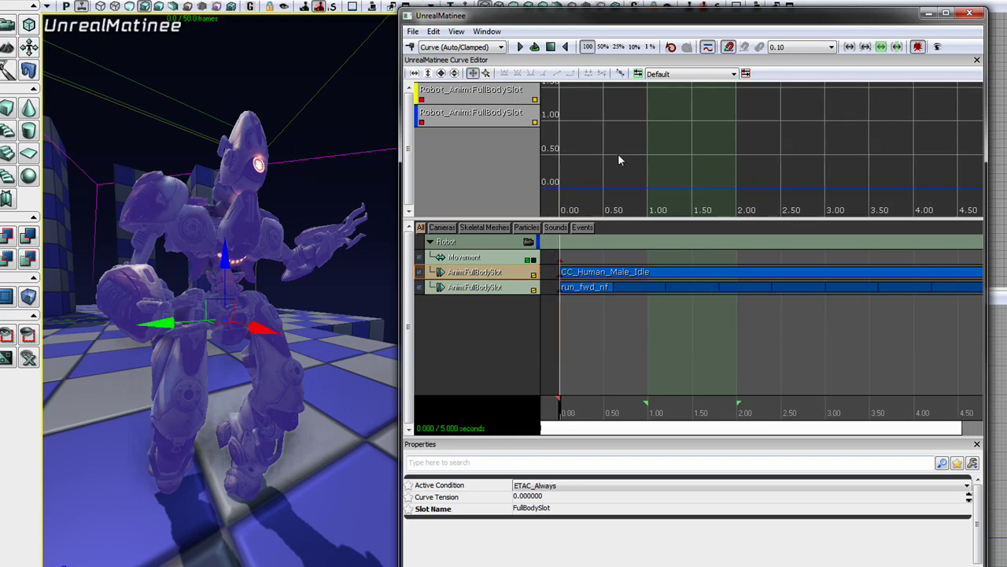
Key the idle weight from 1.00 near the start to 0.00 at 1.00 second, and the run weight at about 0.99 at 1.00 second.
{"action": "left_click", "coordinate": [561, 191]}
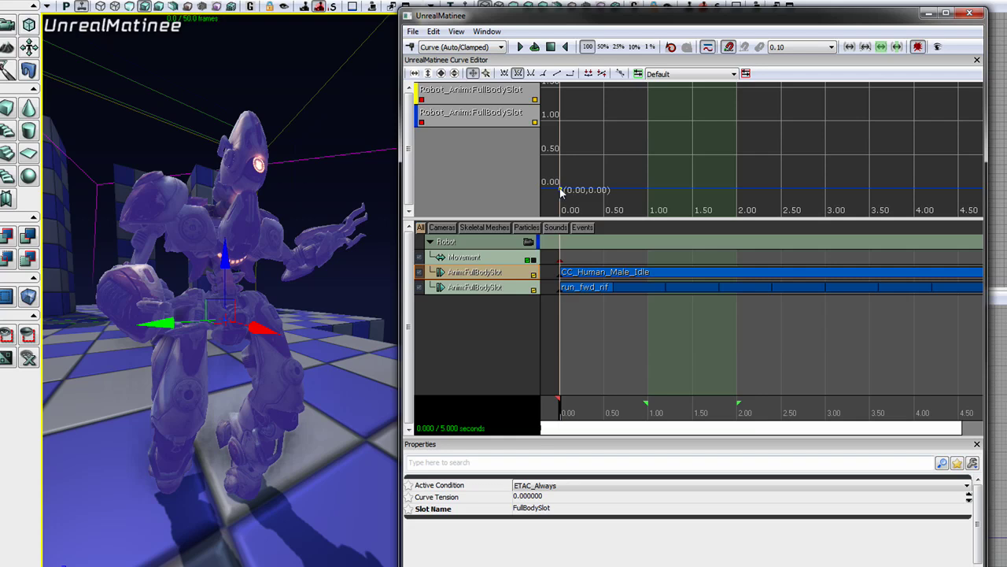
{"action": "left_click_drag", "start_coordinate": [592, 168], "coordinate": [586, 117]}
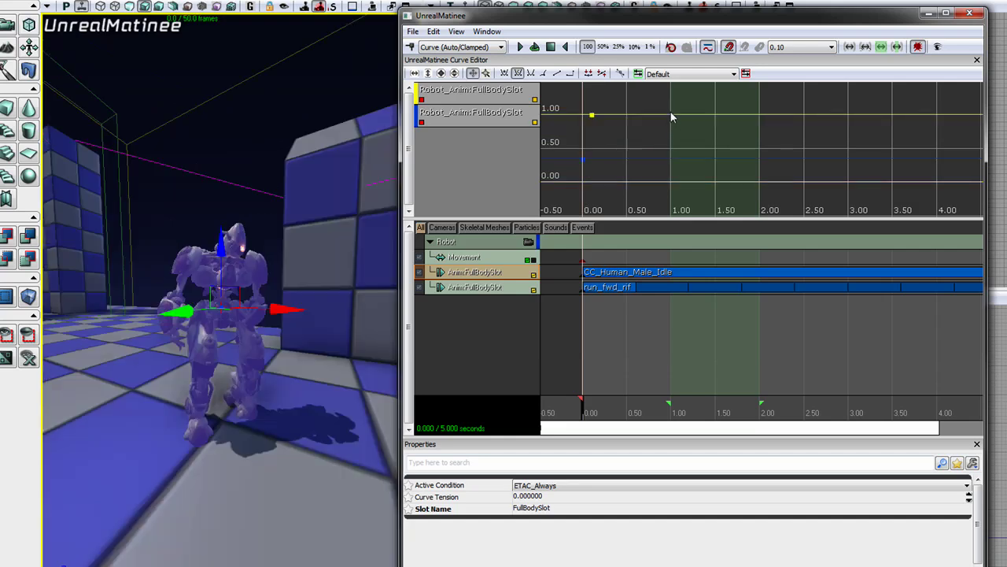
{"action": "left_click", "coordinate": [671, 116], "text": "ctrl"}
{"action": "mouse_move", "coordinate": [671, 116]}
{"action": "left_mouse_down"}
{"action": "mouse_move", "coordinate": [670, 186]}
{"action": "mouse_move", "coordinate": [671, 115]}
{"action": "left_mouse_up"}
{"action": "left_click", "coordinate": [670, 159], "text": "ctrl"}
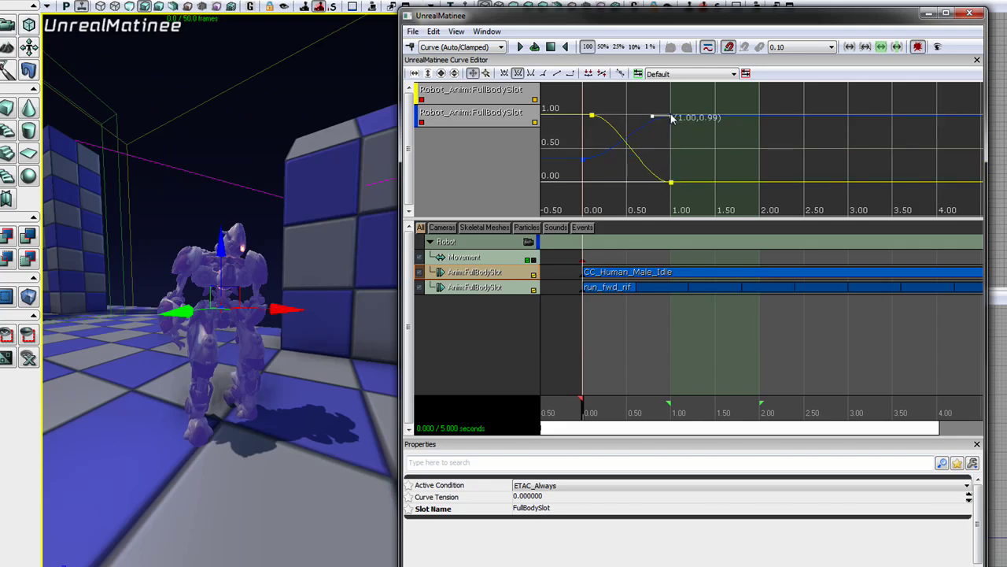
Lower the run curve's starting key to about 0.01 and scrub to about 0.5 seconds to preview the blend.
{"action": "left_click", "coordinate": [587, 161]}
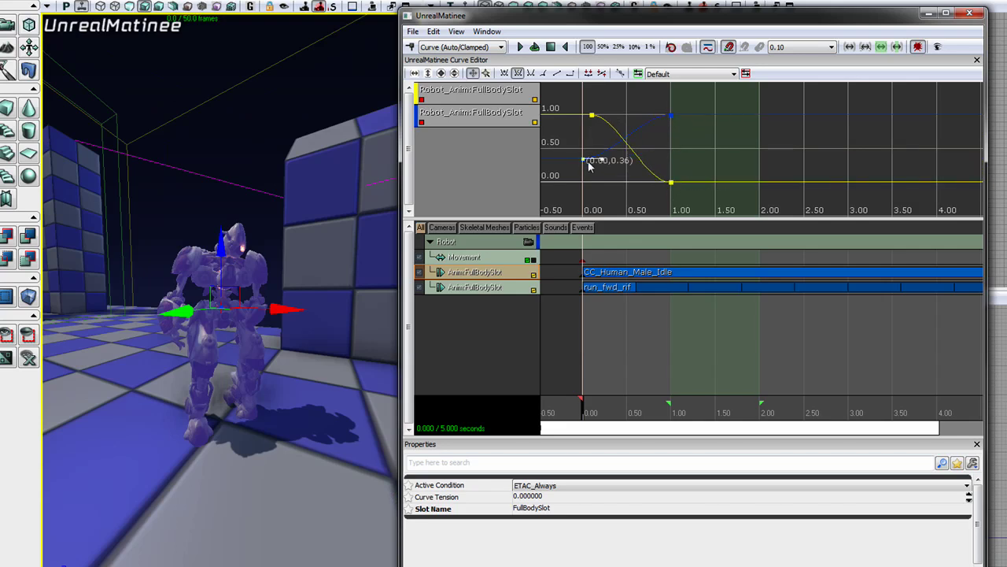
{"action": "left_click_drag", "start_coordinate": [584, 163], "coordinate": [585, 189]}
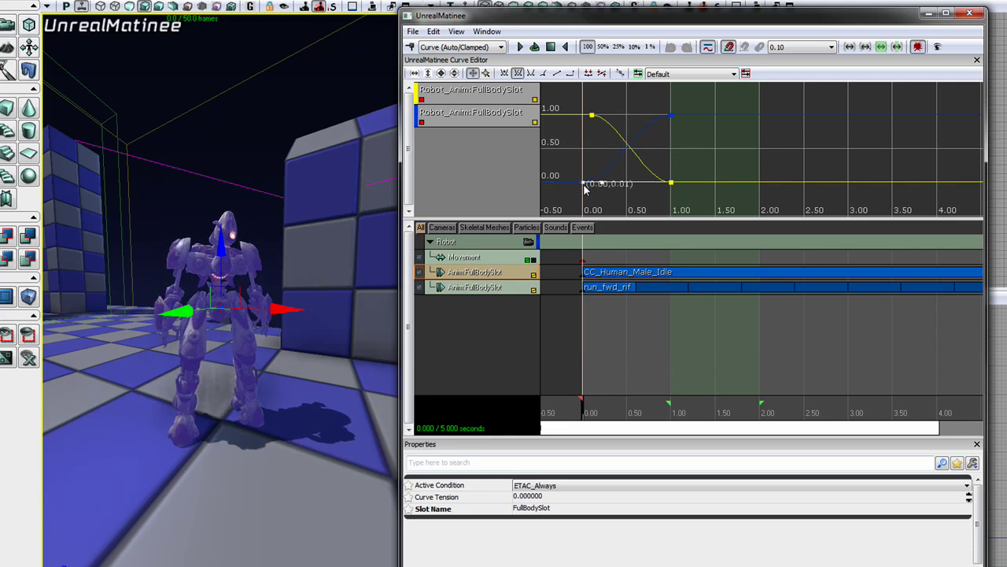
{"action": "left_click", "coordinate": [585, 203]}
{"action": "left_click_drag", "start_coordinate": [583, 404], "coordinate": [629, 402]}
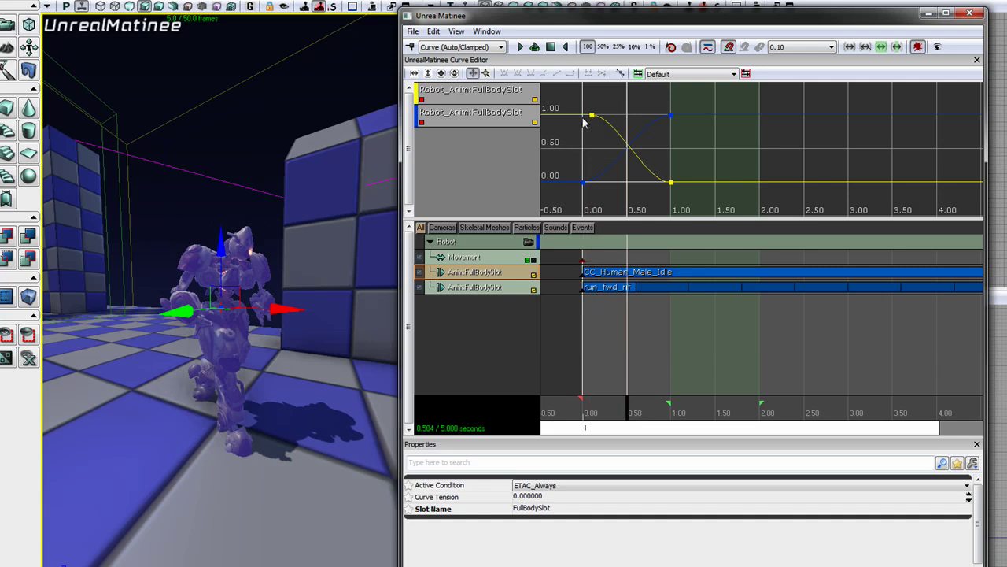